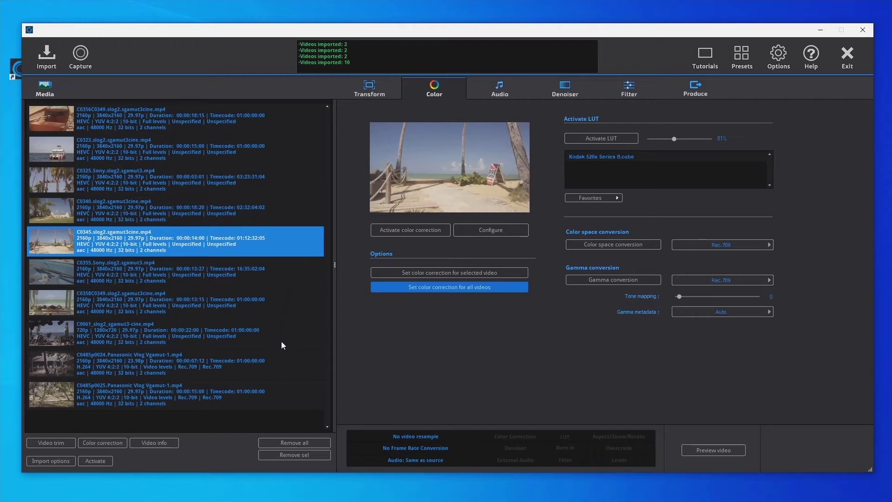
- Interpret the eight Sony clips, from C0356C0349 to C0061, with custom gamma Sony S-log2 and color space Sony S-gamut3-cine
{"action": "left_click", "coordinate": [266, 402]}
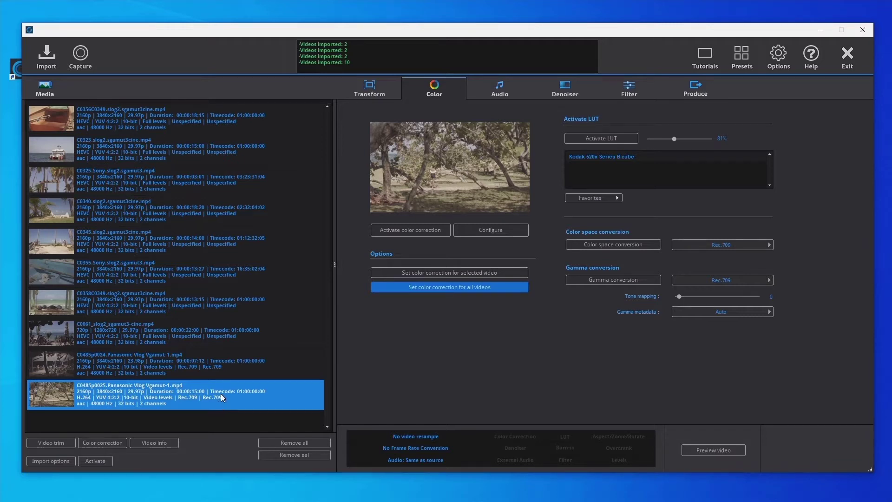
{"action": "left_click", "coordinate": [224, 248]}
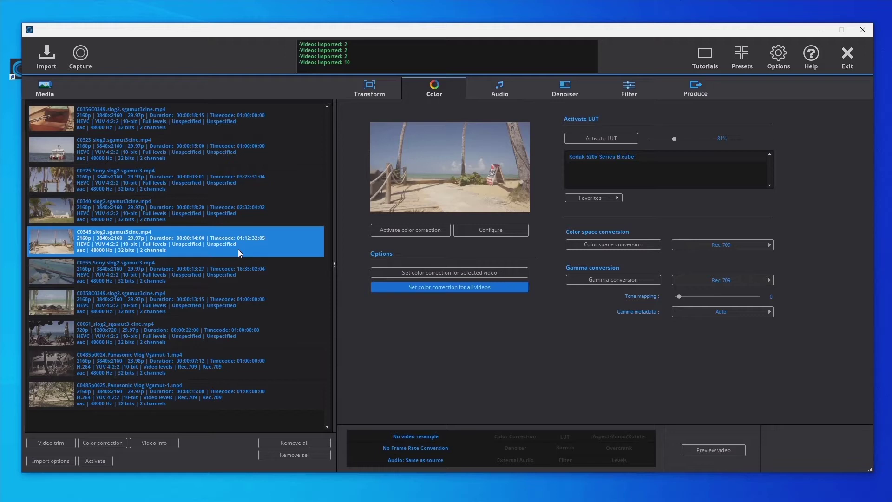
{"action": "left_click", "coordinate": [299, 118]}
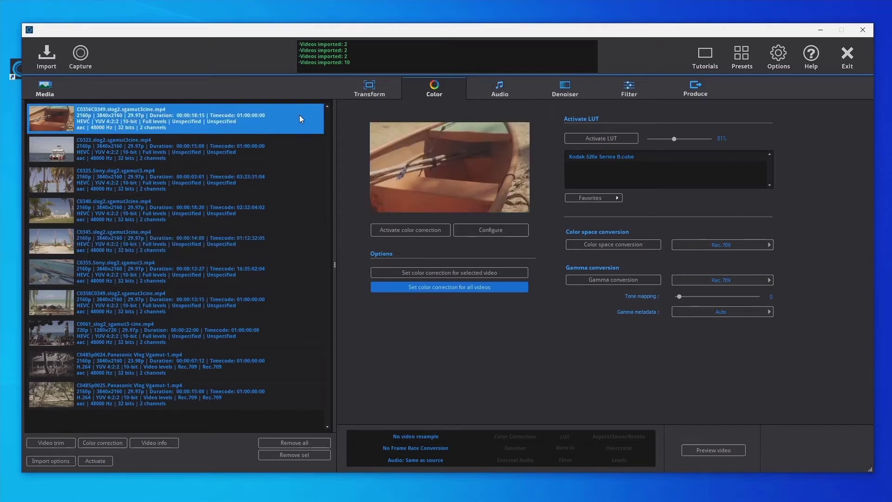
{"action": "left_click", "coordinate": [294, 334], "text": "shift"}
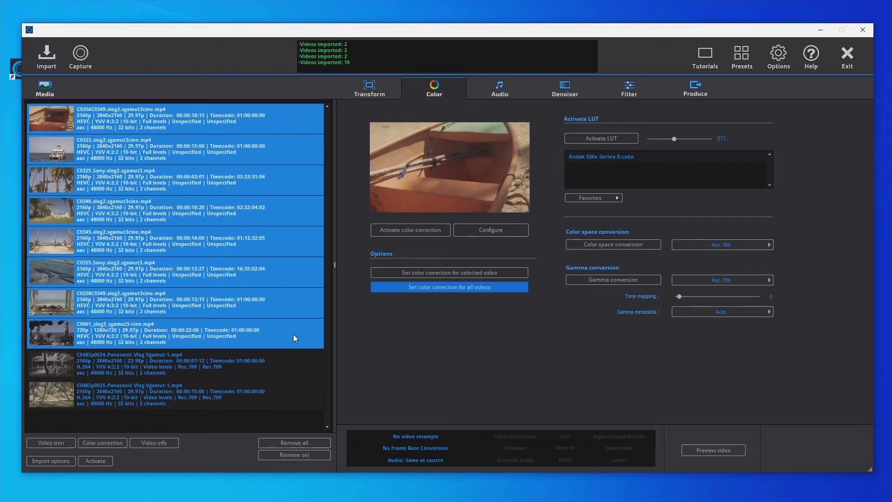
{"action": "right_click", "coordinate": [288, 240]}
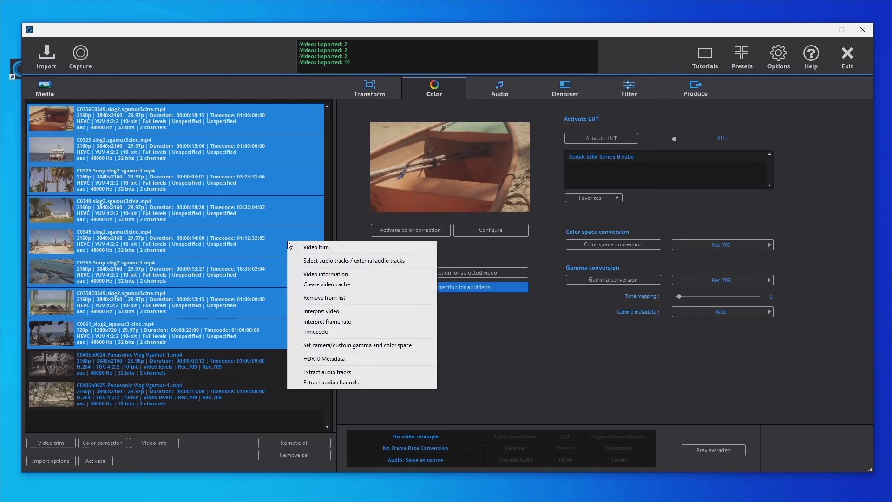
{"action": "left_click", "coordinate": [400, 311]}
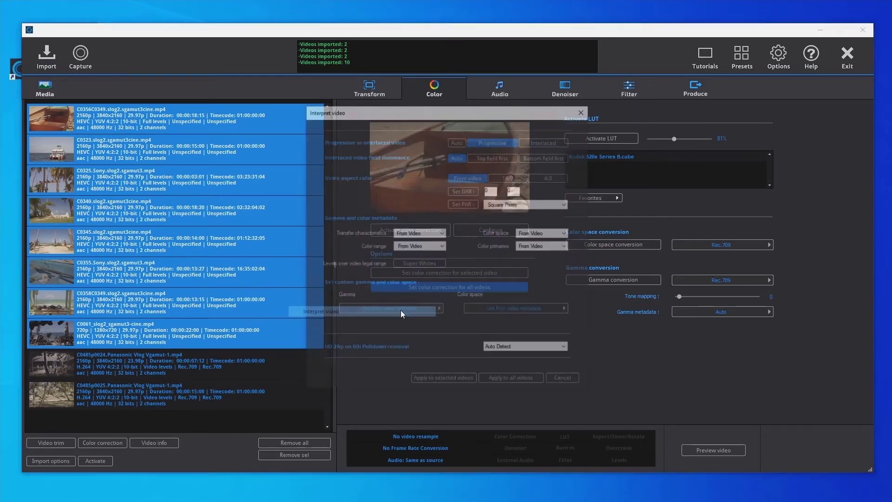
{"action": "left_click", "coordinate": [417, 310]}
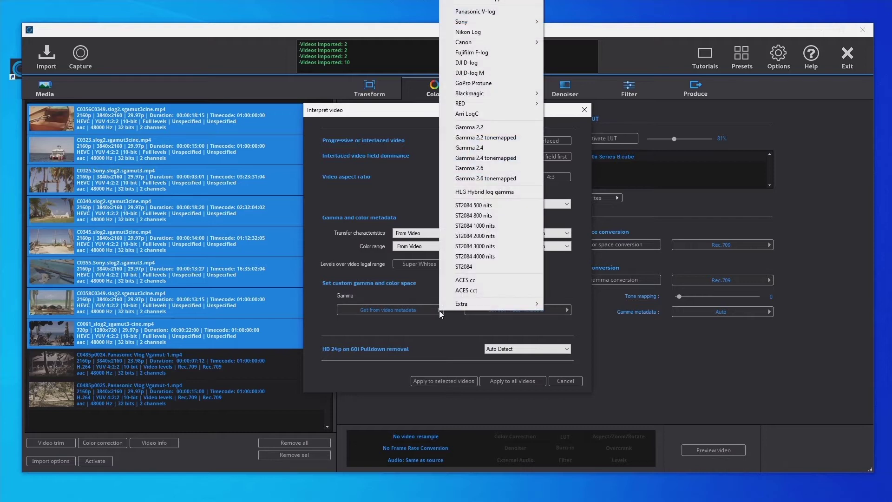
{"action": "mouse_move", "coordinate": [506, 22]}
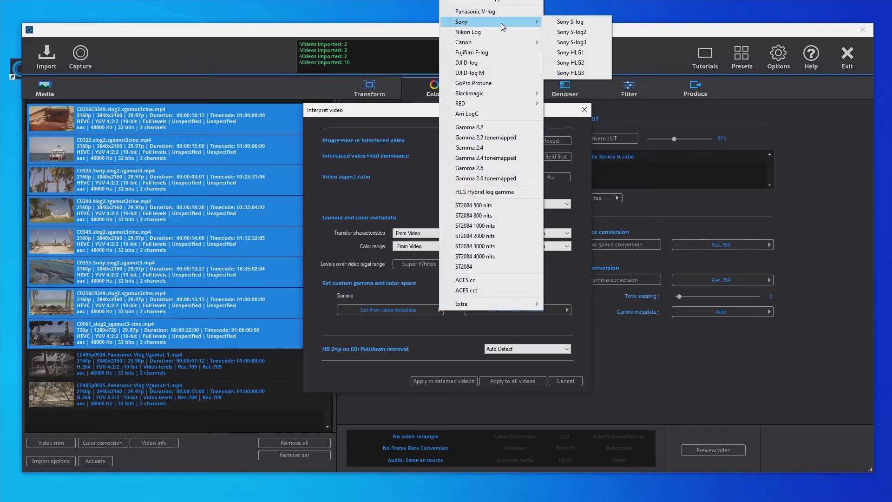
{"action": "left_click", "coordinate": [584, 32]}
{"action": "left_click", "coordinate": [501, 310]}
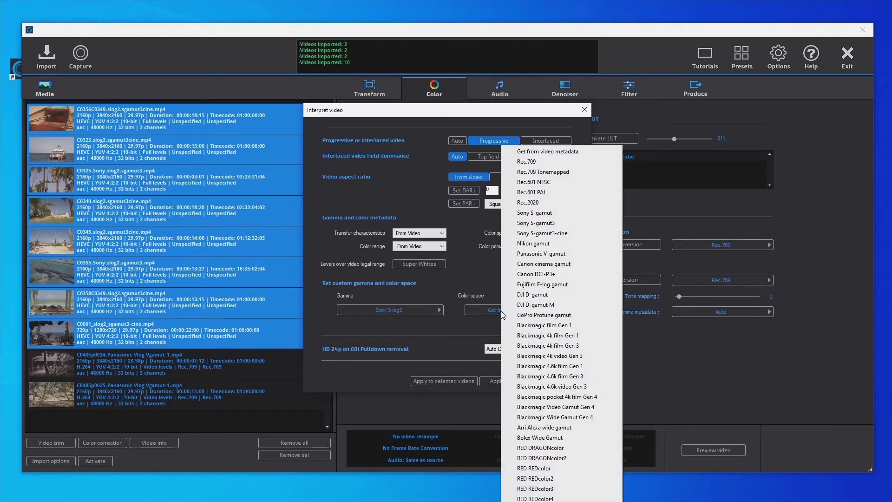
{"action": "left_click", "coordinate": [550, 234]}
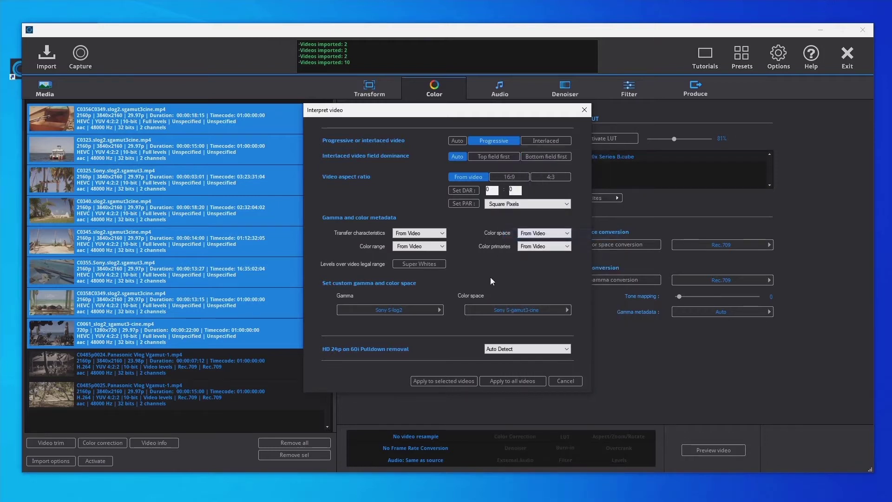
{"action": "left_click", "coordinate": [442, 246]}
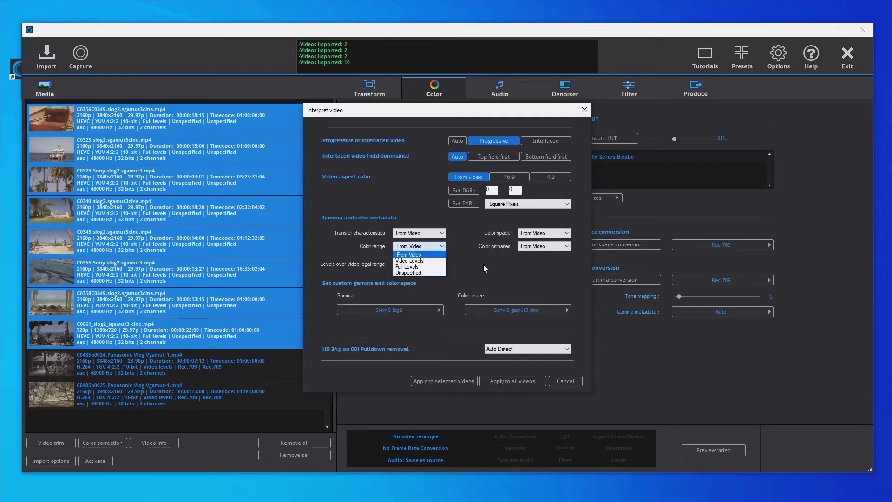
{"action": "left_click", "coordinate": [483, 263]}
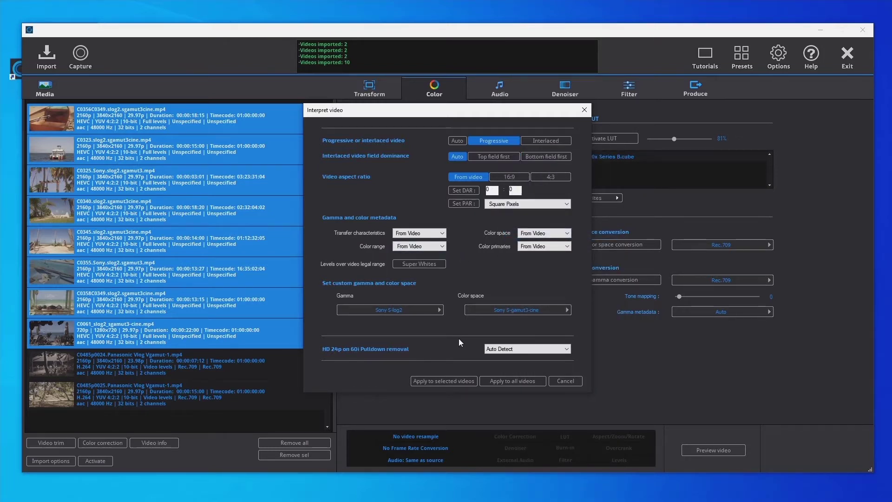
{"action": "left_click", "coordinate": [454, 380]}
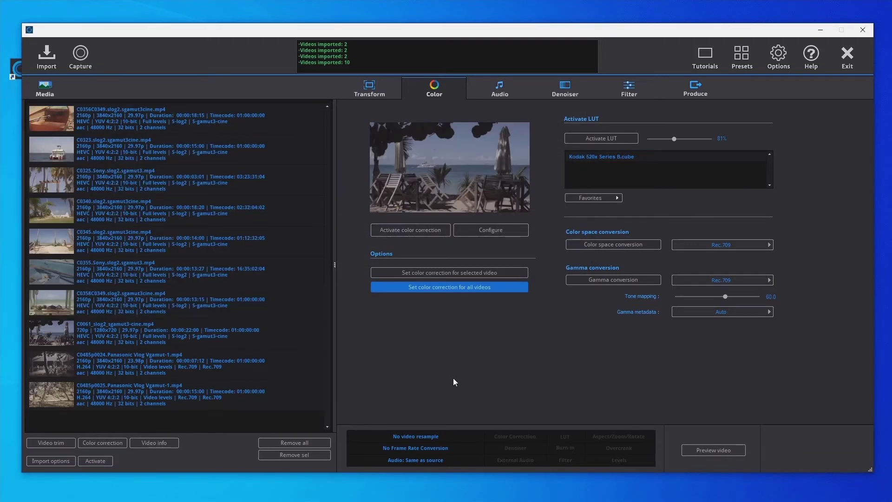
- Interpret the two Panasonic Vlog clips with custom gamma Panasonic V-log and color space Panasonic V-gamut, applied only to those clips
{"action": "left_click", "coordinate": [255, 394]}
{"action": "left_click", "coordinate": [280, 361], "text": "shift"}
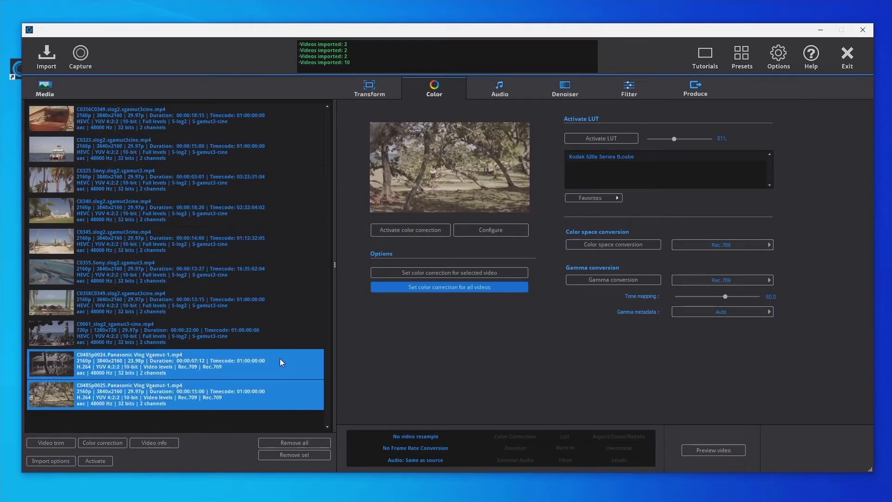
{"action": "right_click", "coordinate": [279, 360]}
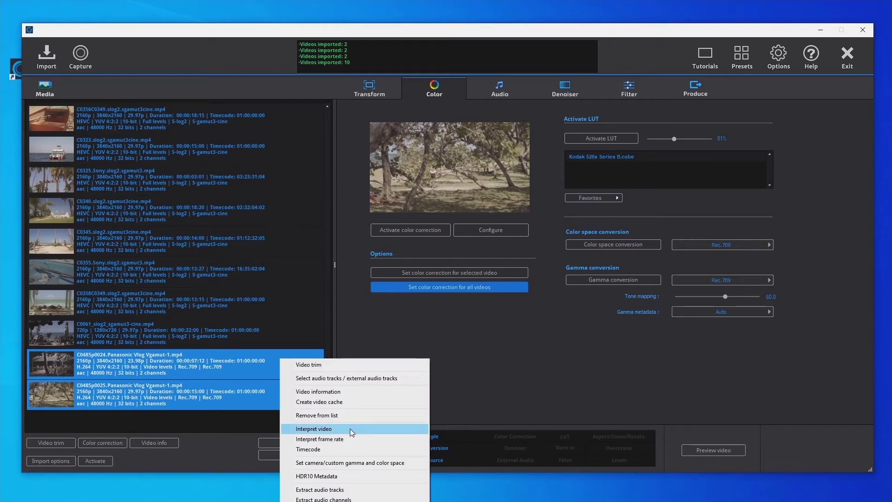
{"action": "left_click", "coordinate": [350, 428]}
{"action": "left_click", "coordinate": [434, 310]}
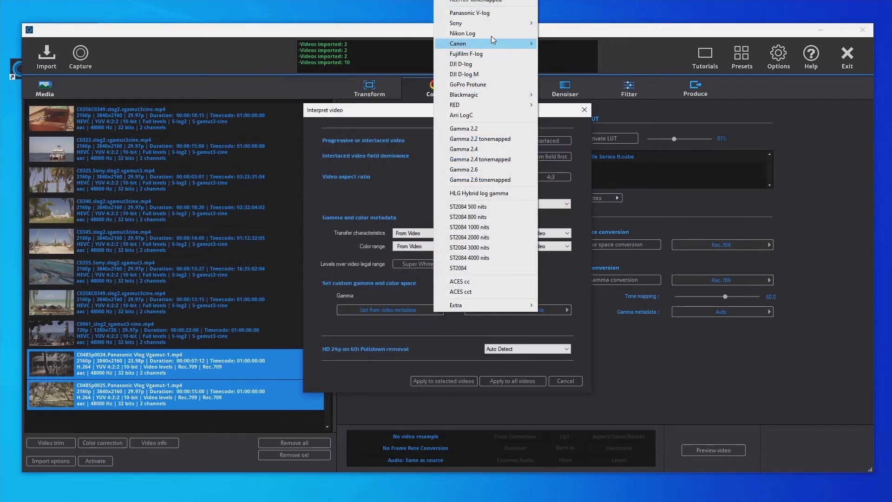
{"action": "left_click", "coordinate": [491, 14]}
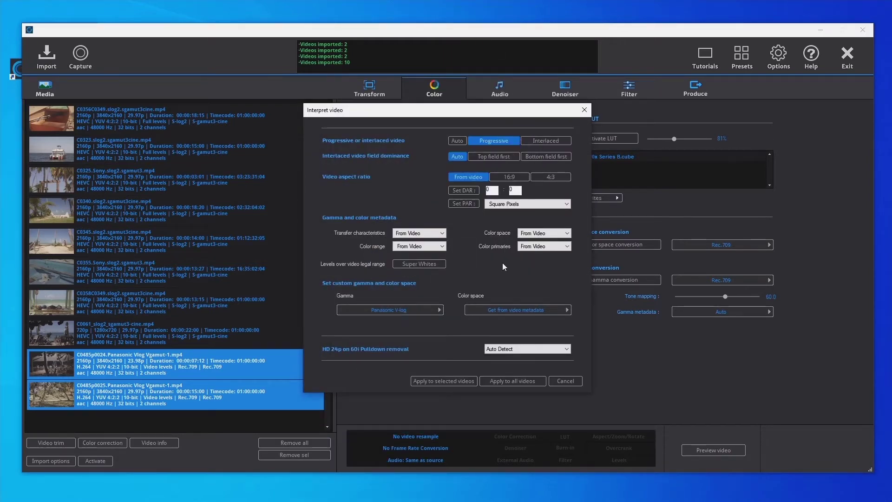
{"action": "left_click", "coordinate": [500, 311]}
{"action": "left_click", "coordinate": [539, 253]}
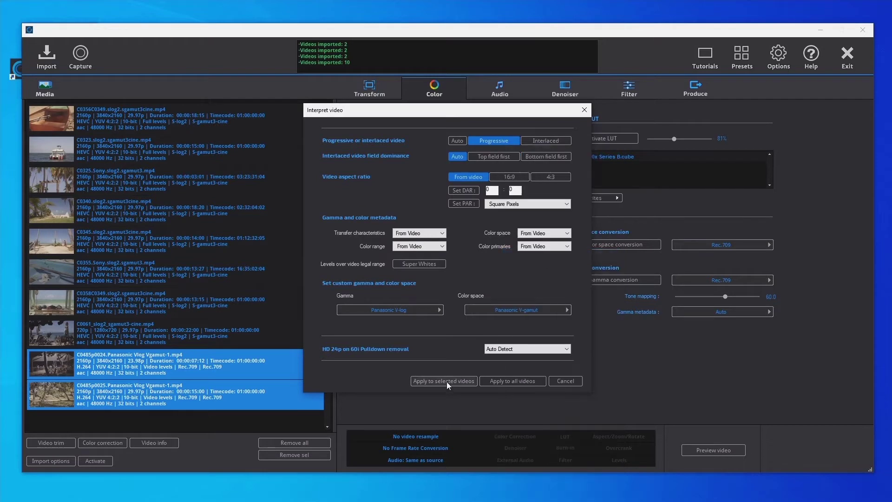
{"action": "left_click", "coordinate": [445, 380]}
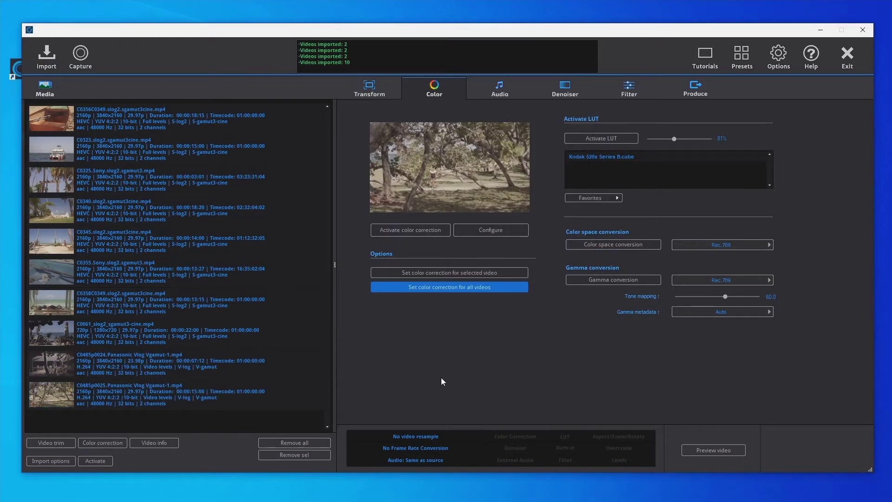
- Configure the video import options with a set timecode of 1 hour, custom gamma Panasonic V-log and color space Panasonic V-gamut
{"action": "left_click", "coordinate": [244, 398]}
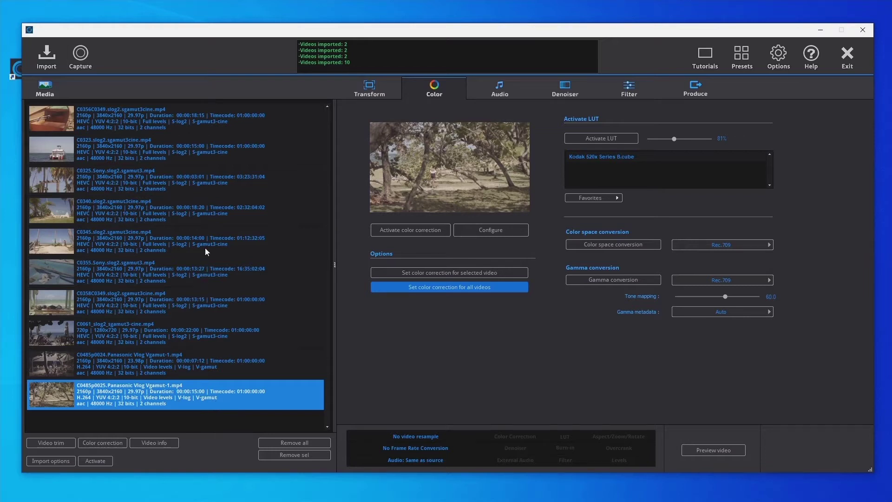
{"action": "left_click", "coordinate": [181, 253]}
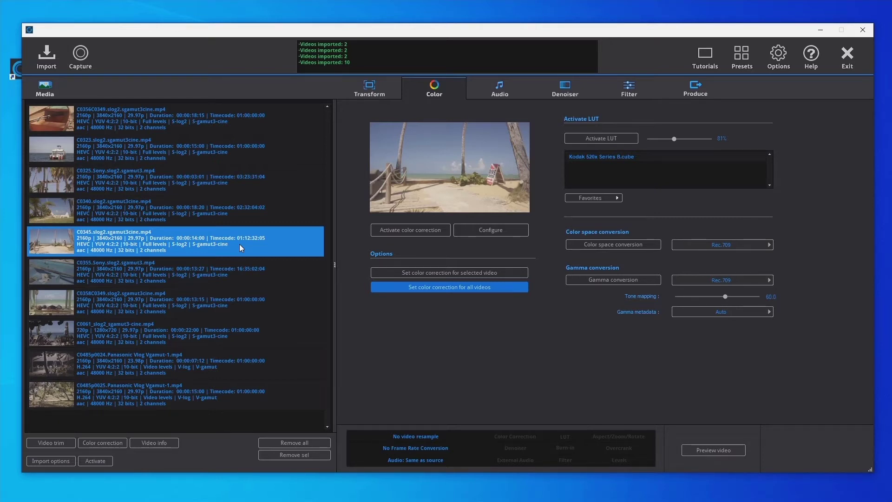
{"action": "left_click", "coordinate": [71, 461]}
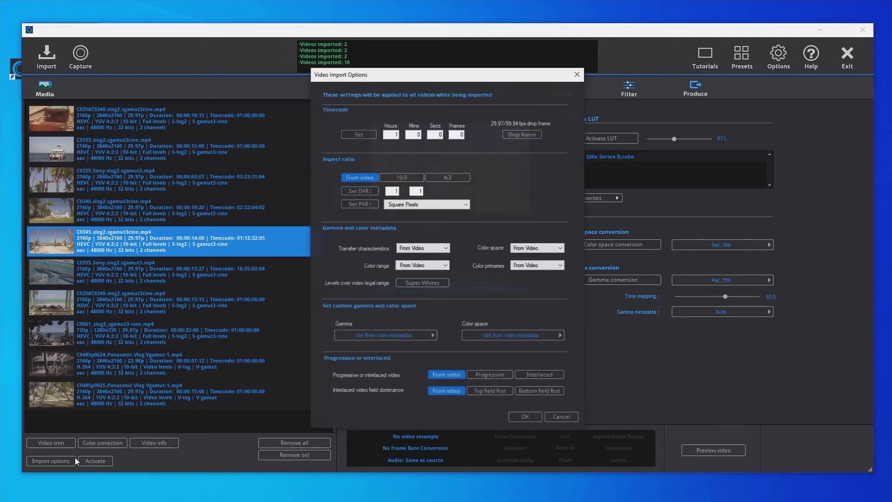
{"action": "left_click", "coordinate": [425, 336]}
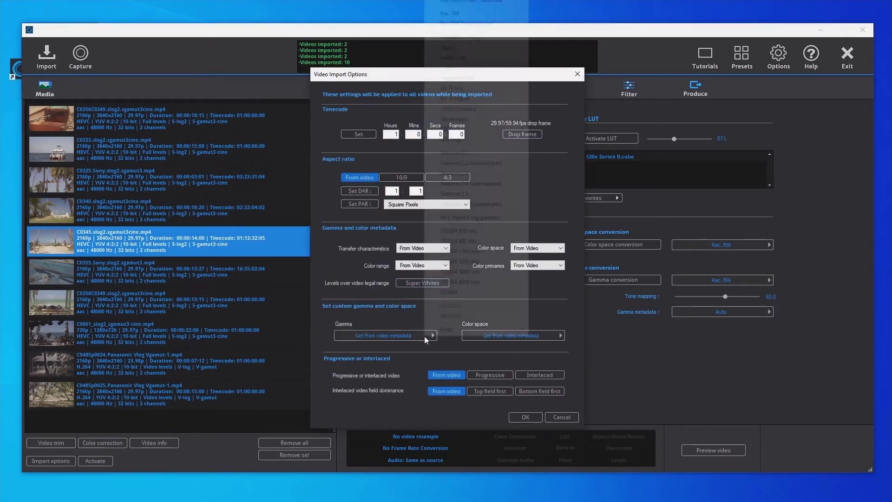
{"action": "left_click", "coordinate": [484, 36]}
{"action": "left_click", "coordinate": [509, 335]}
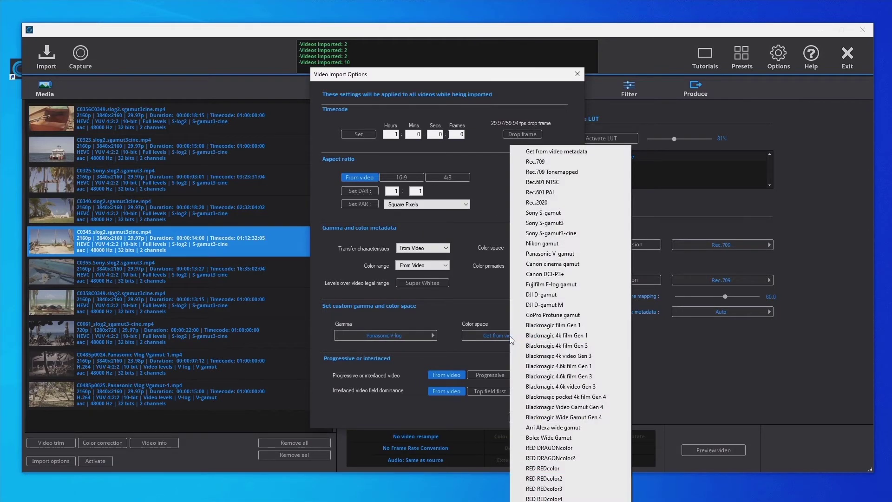
{"action": "left_click", "coordinate": [561, 254]}
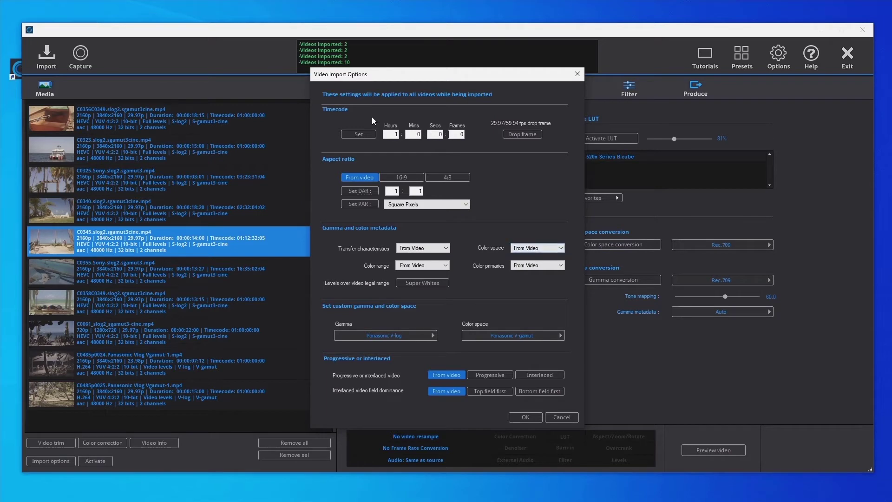
{"action": "left_click", "coordinate": [367, 136]}
{"action": "left_click", "coordinate": [520, 416]}
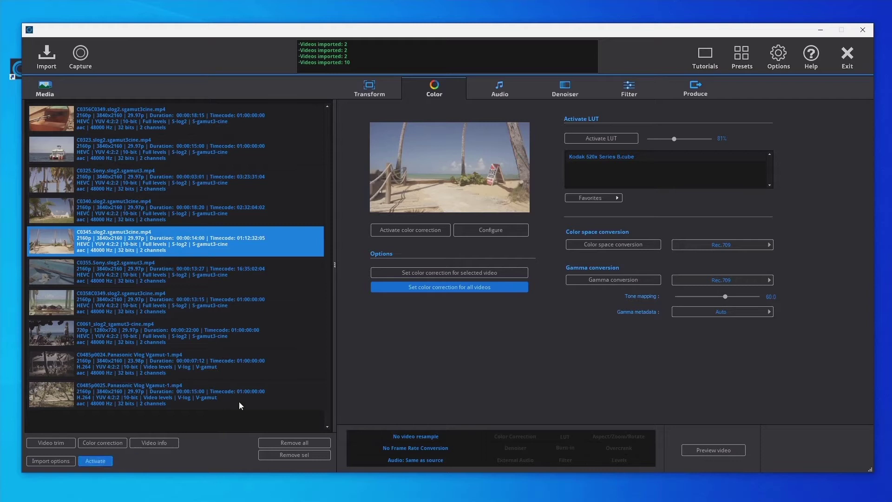
- Remove the two Panasonic Vlog clips from the media list and import them again with the import options active
{"action": "left_click", "coordinate": [272, 392]}
{"action": "left_click", "coordinate": [280, 370], "text": "shift"}
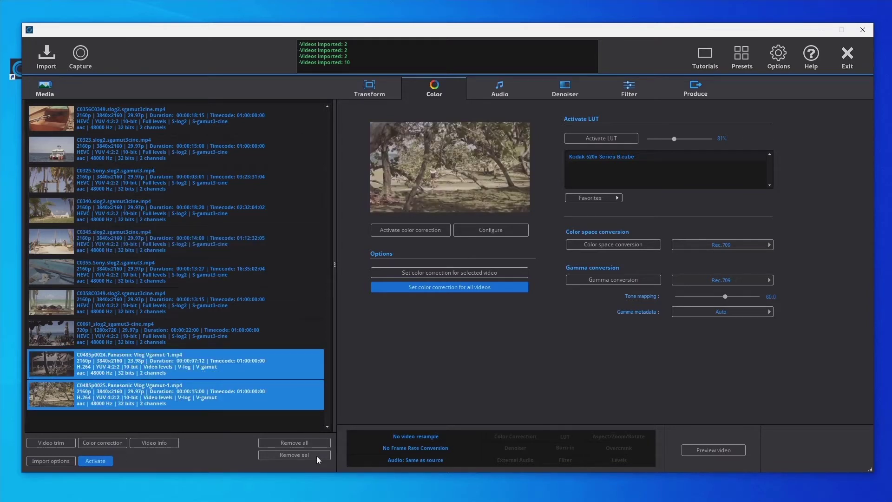
{"action": "left_click", "coordinate": [316, 455]}
{"action": "left_click", "coordinate": [496, 274]}
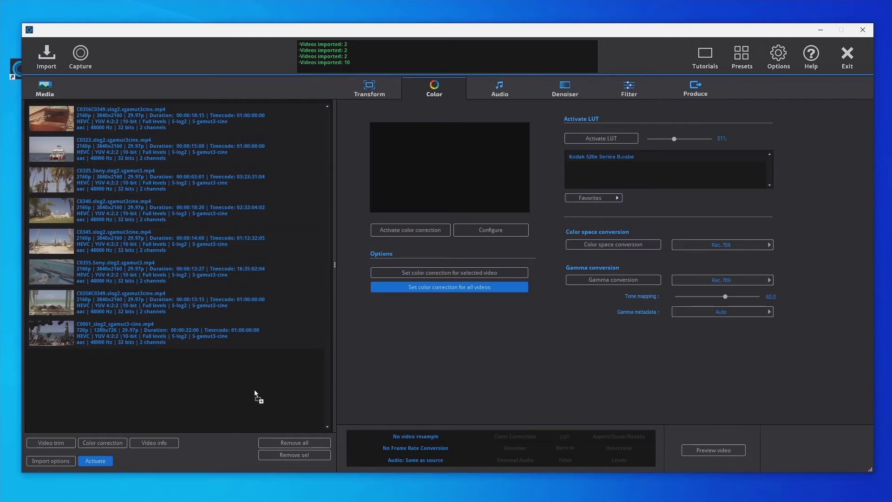
{"action": "left_click_drag", "start_coordinate": [254, 389], "coordinate": [269, 367]}
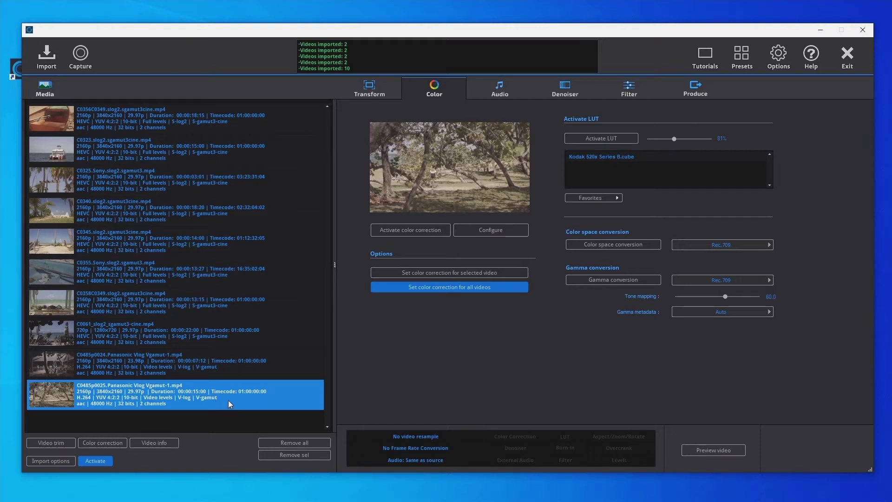
- Try gamma and color space conversion to Rec.709 on the C0345.slog2.sgamut3cine.mp4 clip and turn both conversions off again
{"action": "left_click", "coordinate": [240, 247]}
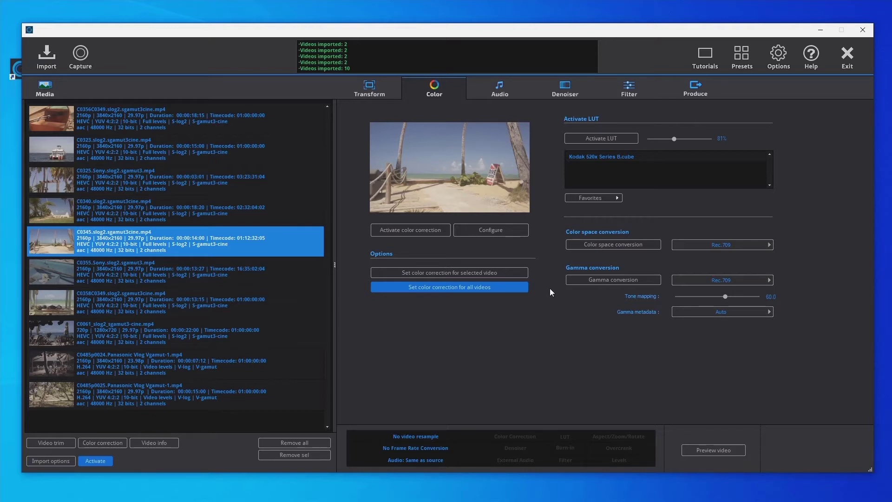
{"action": "left_click", "coordinate": [583, 279]}
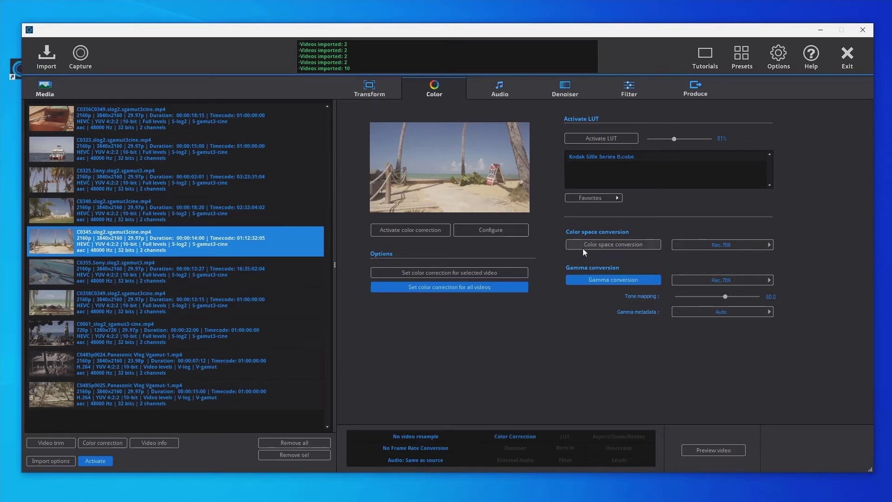
{"action": "left_click", "coordinate": [583, 245]}
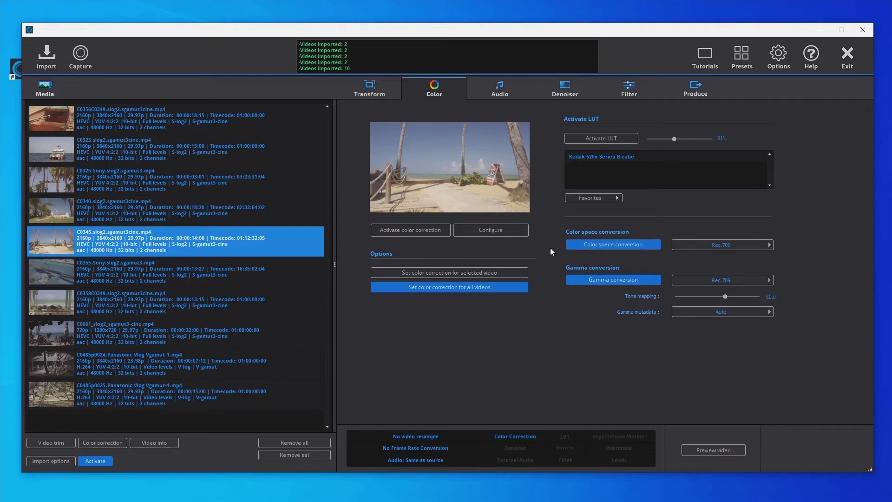
{"action": "left_click", "coordinate": [768, 245]}
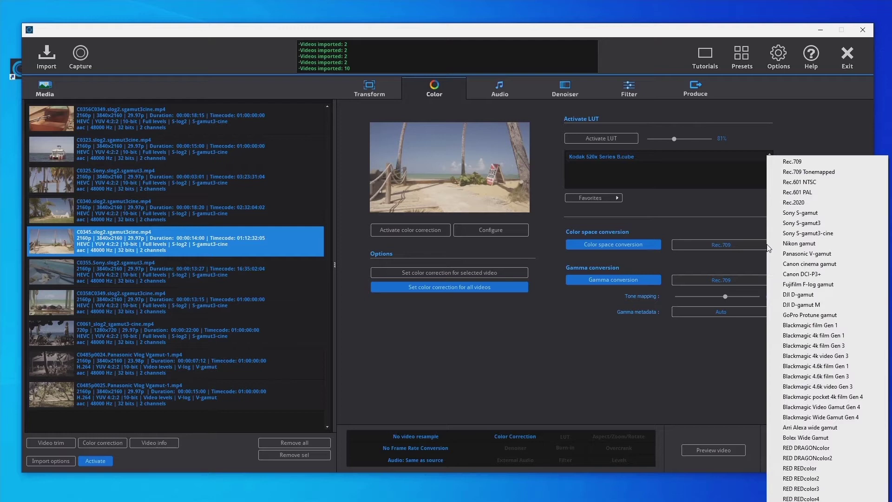
{"action": "left_click", "coordinate": [747, 229]}
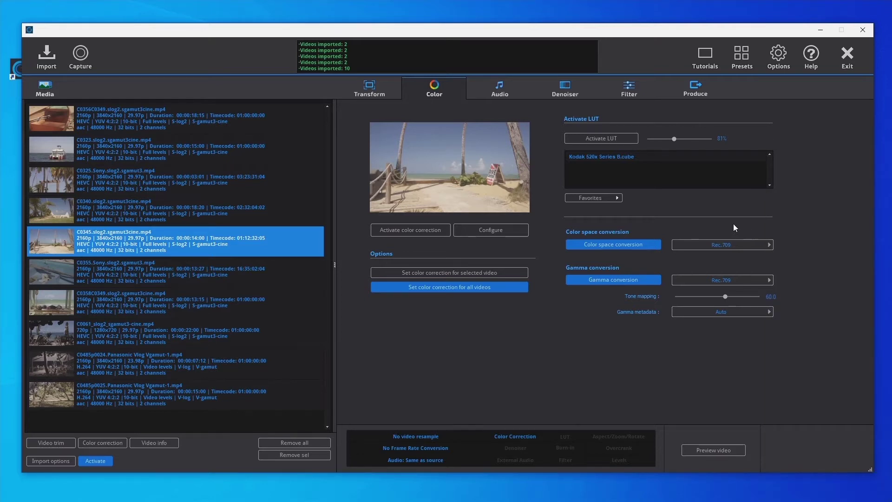
{"action": "left_click", "coordinate": [600, 245]}
{"action": "left_click", "coordinate": [586, 280]}
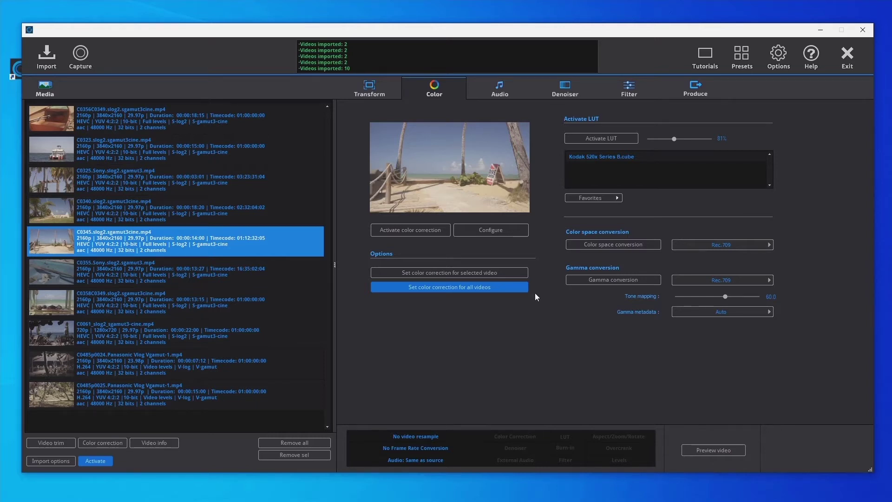
- Limit color correction to the selected video and open the color correction of C0340.slog2.sgamut3cine.mp4 with SDR display
{"action": "left_click", "coordinate": [525, 273]}
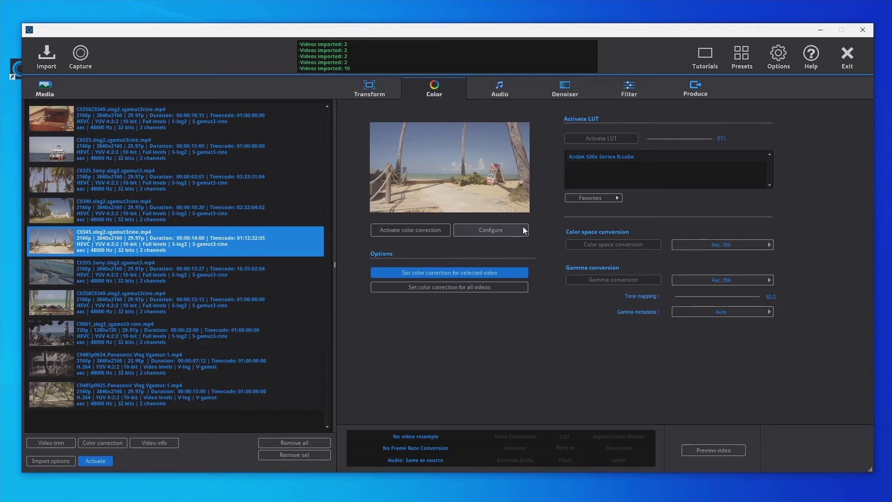
{"action": "left_click", "coordinate": [282, 211]}
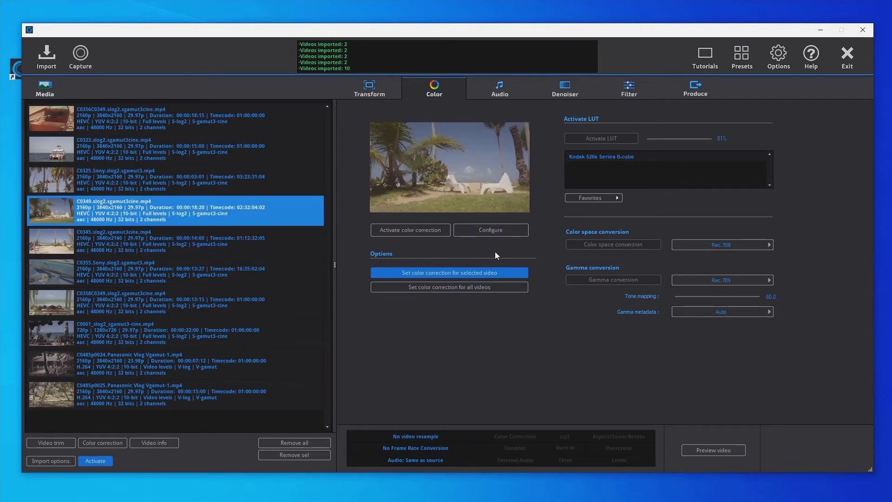
{"action": "left_click", "coordinate": [493, 231]}
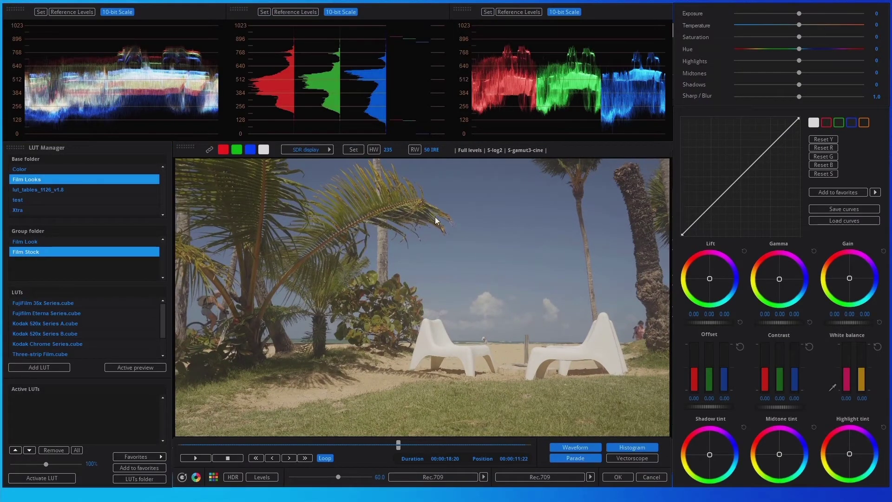
{"action": "left_click", "coordinate": [326, 149]}
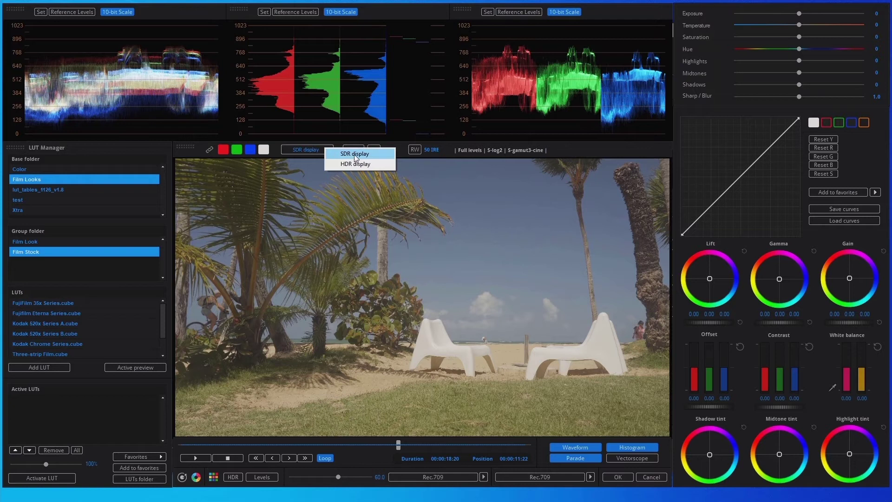
{"action": "left_click", "coordinate": [356, 155]}
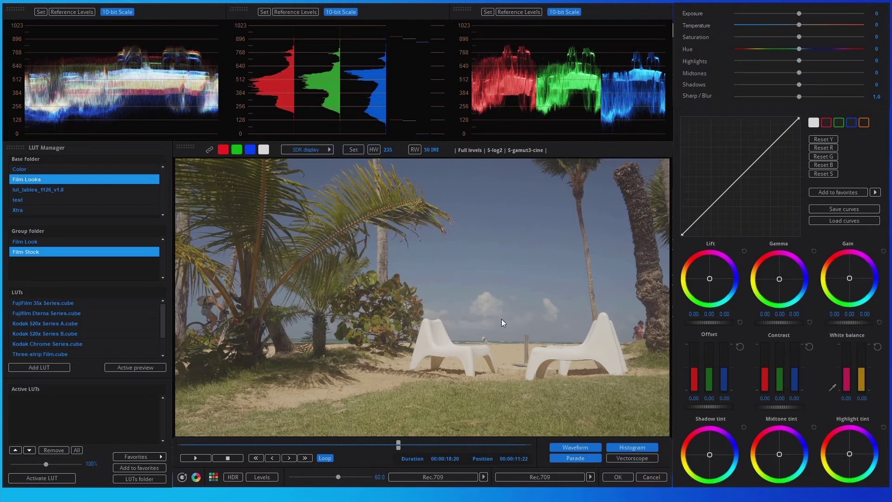
- Activate color space conversion to Rec.709 and gamma conversion to Rec.709 Tonemapped for the C0340 clip
{"action": "left_click", "coordinate": [590, 477]}
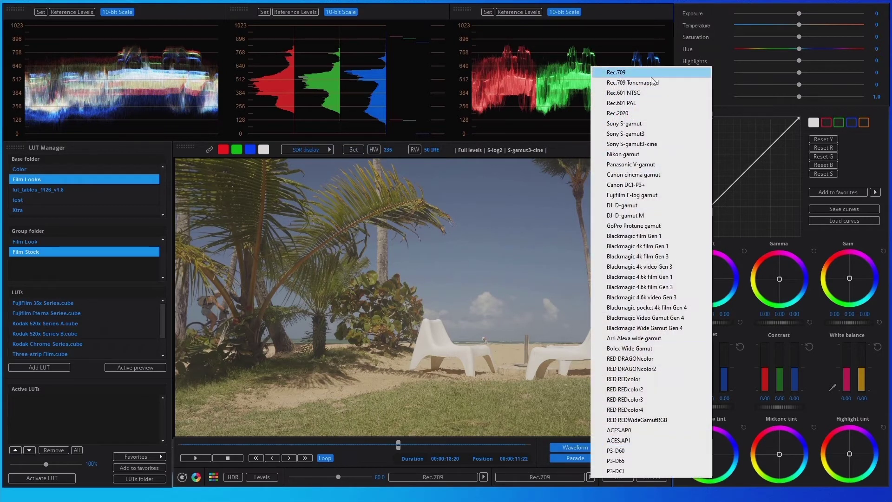
{"action": "left_click", "coordinate": [655, 75]}
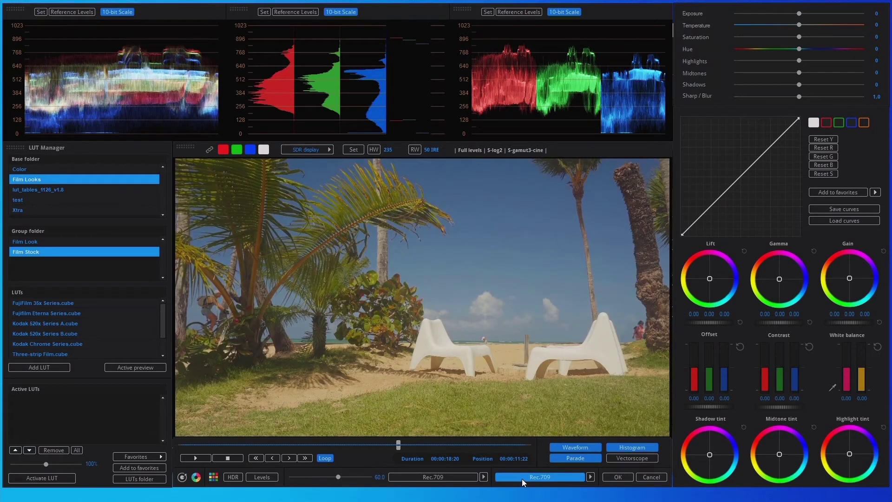
{"action": "left_click", "coordinate": [483, 477]}
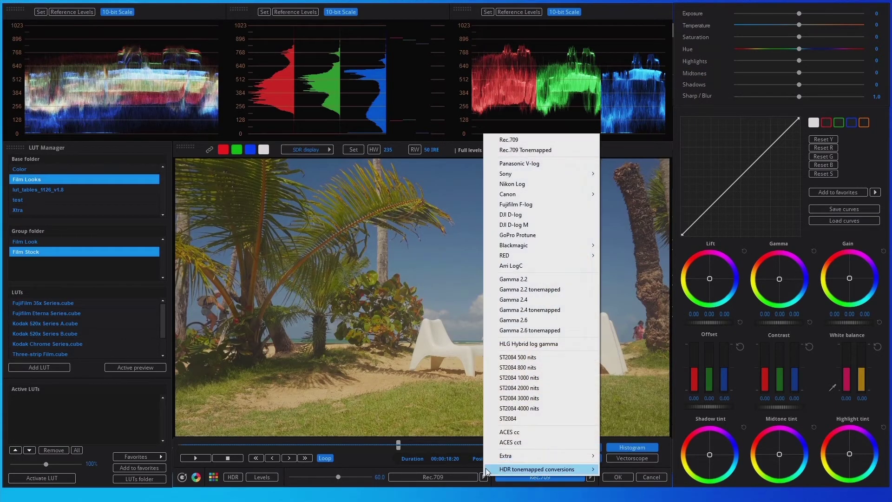
{"action": "left_click", "coordinate": [542, 148]}
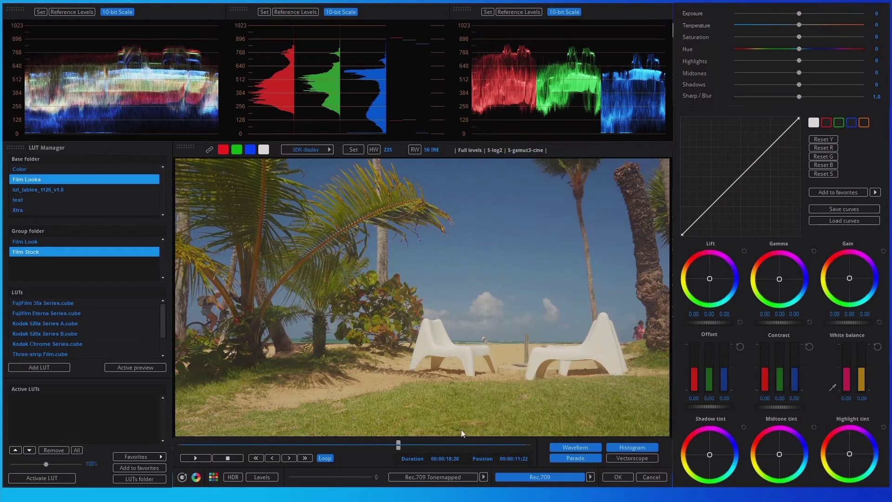
{"action": "left_click", "coordinate": [445, 475]}
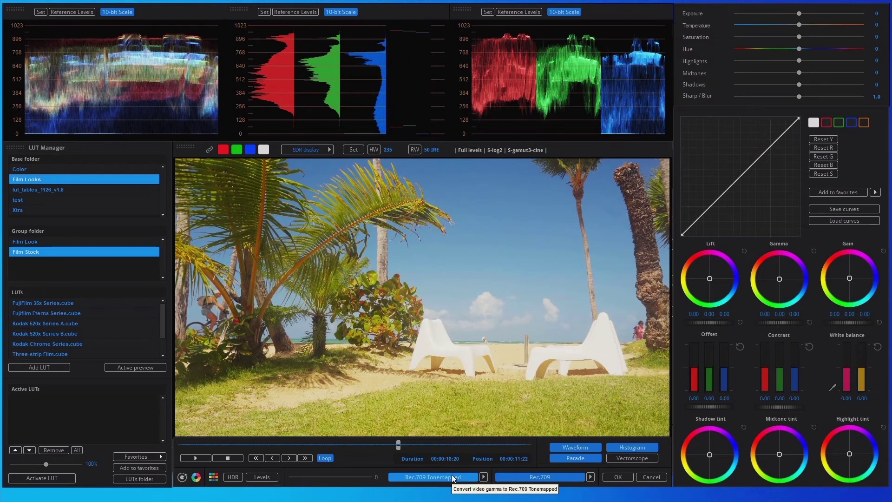
- Switch the gamma conversion to Rec.709, try tone mapping at 24 and restore it to 60
{"action": "left_click", "coordinate": [484, 476]}
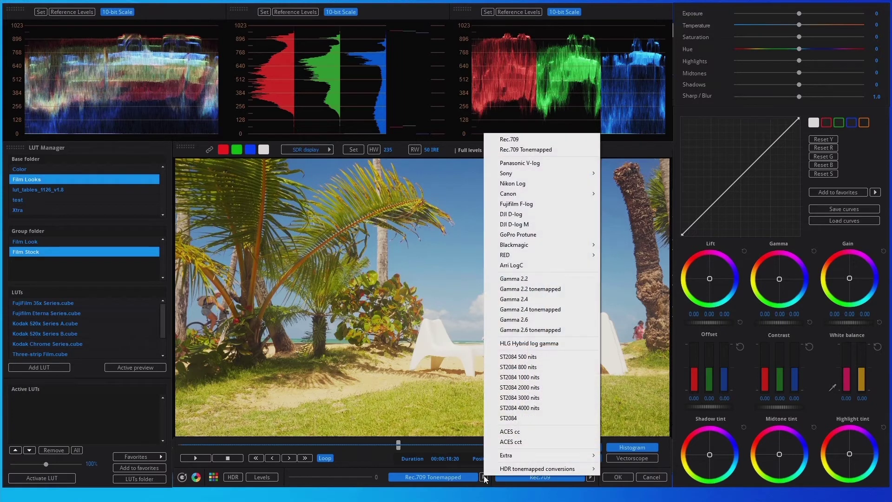
{"action": "left_click", "coordinate": [534, 140]}
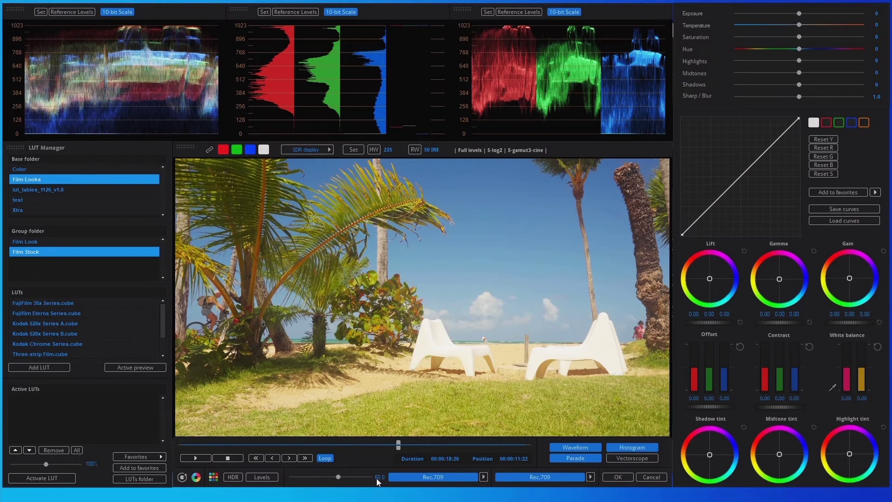
{"action": "left_click_drag", "start_coordinate": [338, 477], "coordinate": [309, 476]}
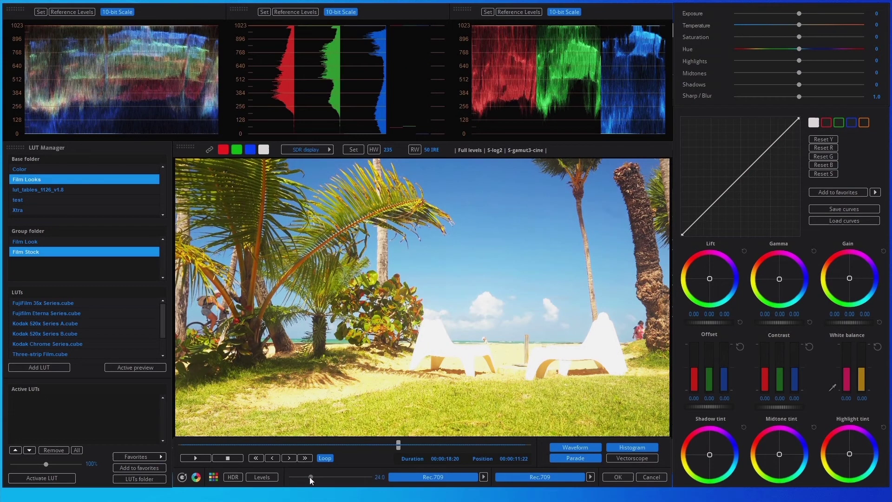
{"action": "left_click", "coordinate": [339, 477]}
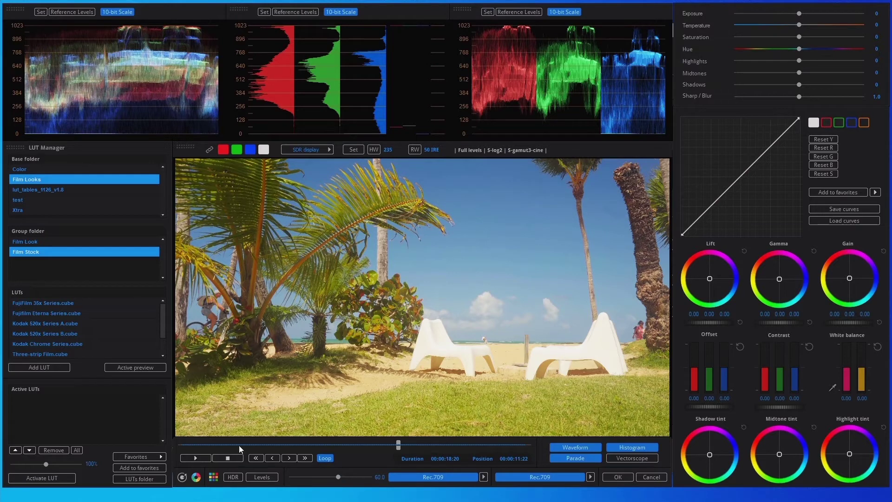
- Try shadows at -52 and a white balance sampled from the playing image, and reset all corrections
{"action": "left_click", "coordinate": [199, 457]}
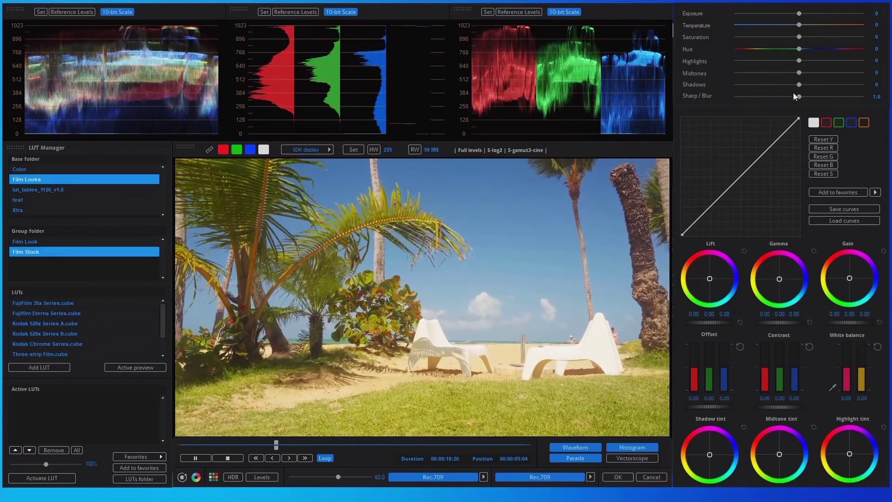
{"action": "left_click_drag", "start_coordinate": [799, 85], "coordinate": [768, 85]}
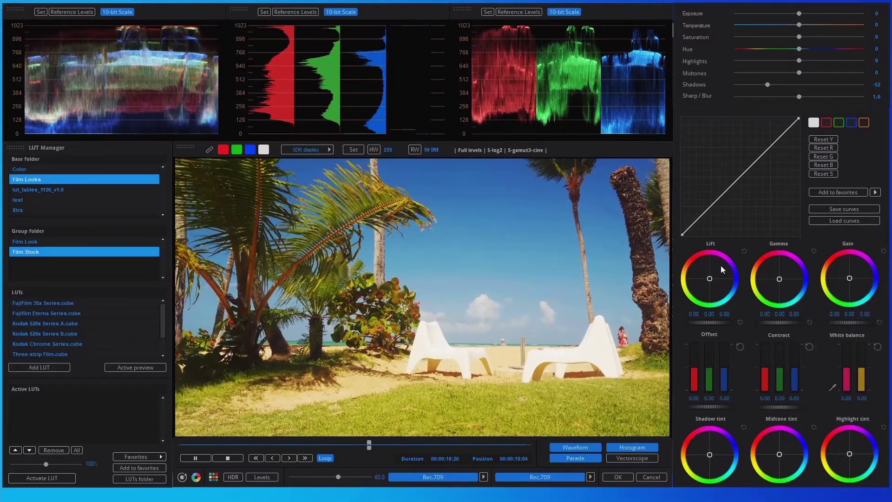
{"action": "left_click", "coordinate": [833, 388]}
{"action": "left_click", "coordinate": [645, 322]}
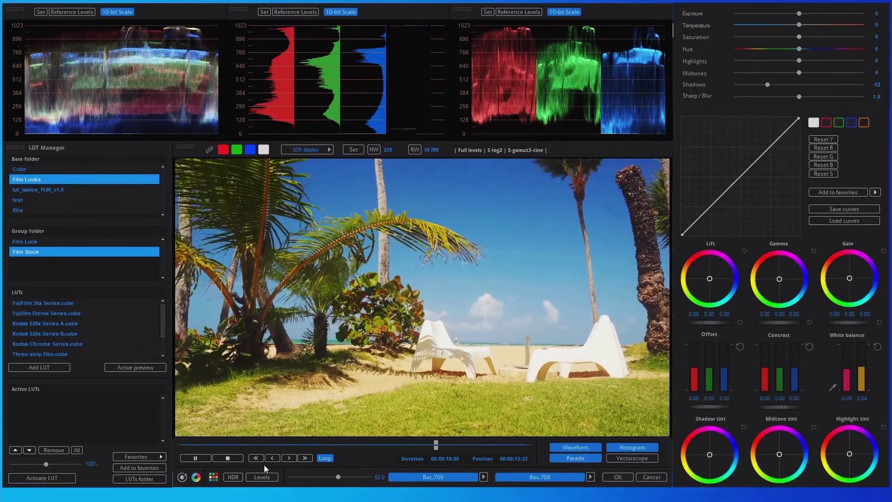
{"action": "left_click", "coordinate": [202, 459]}
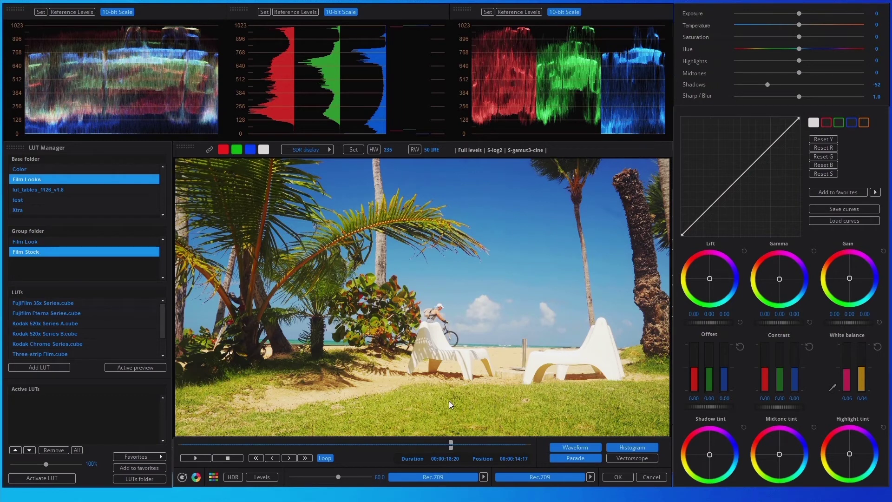
{"action": "left_click", "coordinate": [183, 478]}
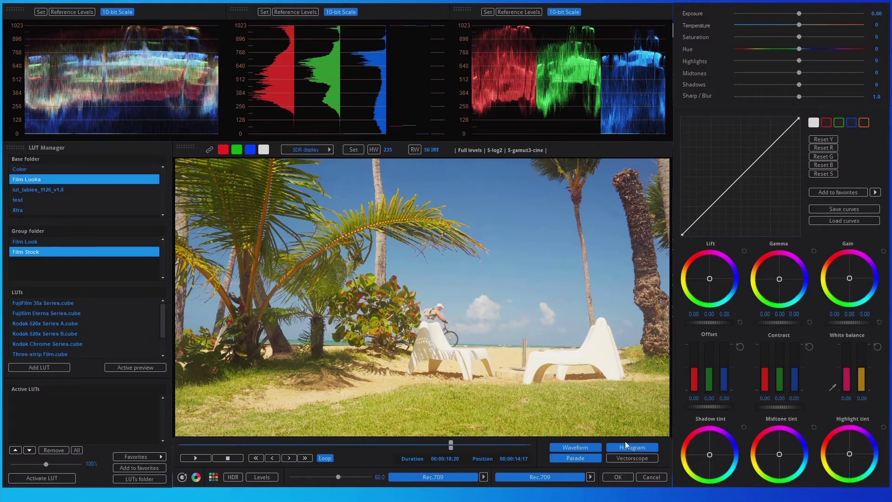
- Set color space conversion to Rec.2020 and gamma conversion to ST2084 1000 nits, previewed with HDR display
{"action": "left_click", "coordinate": [592, 476]}
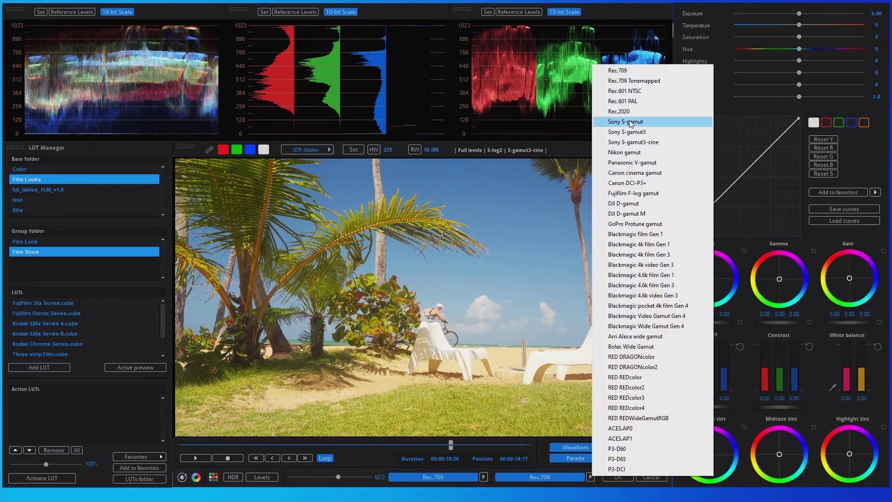
{"action": "left_click", "coordinate": [637, 111]}
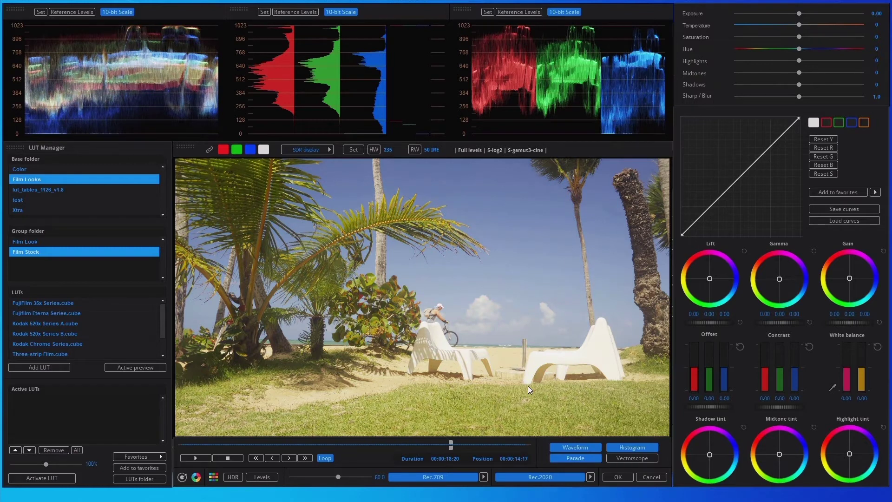
{"action": "left_click", "coordinate": [484, 476]}
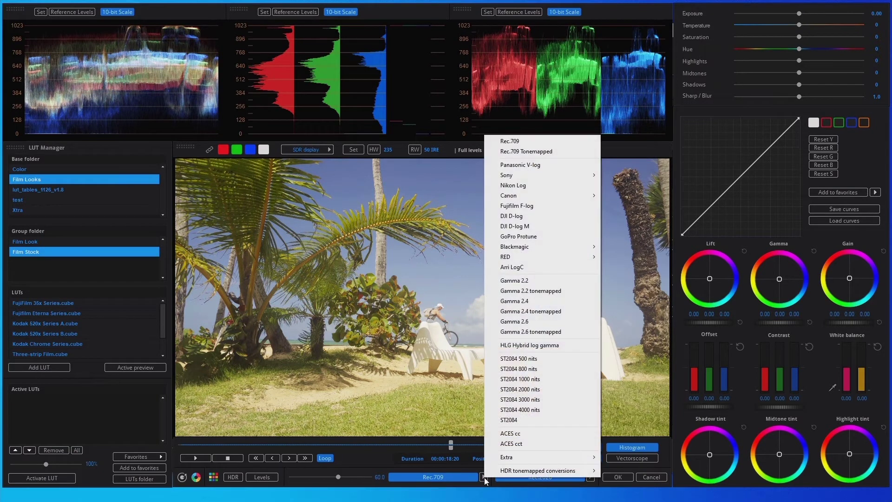
{"action": "left_click", "coordinate": [555, 378]}
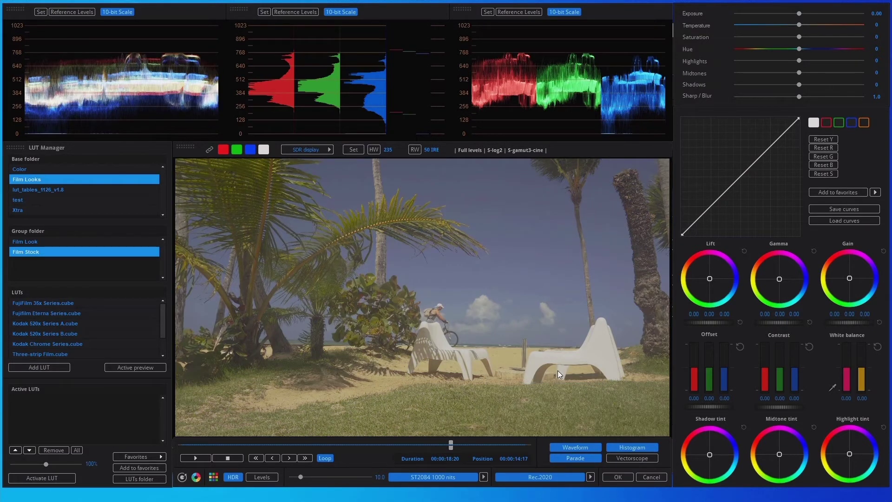
{"action": "left_click", "coordinate": [323, 150]}
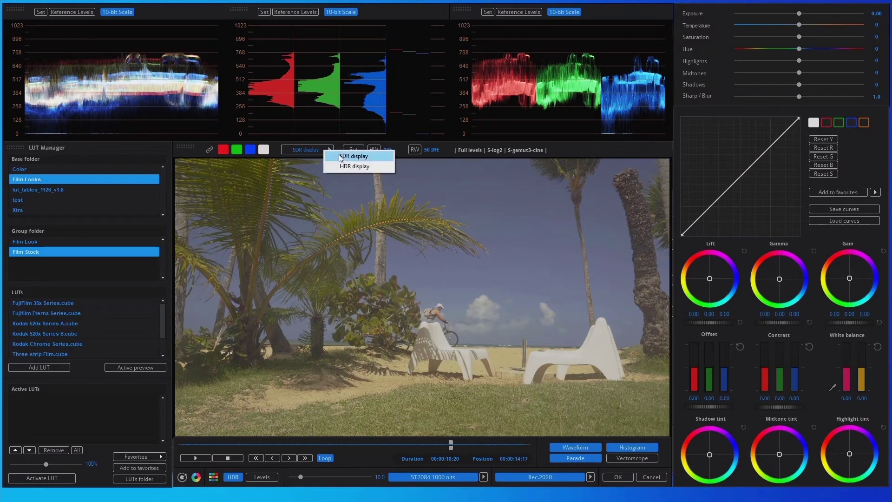
{"action": "left_click", "coordinate": [366, 167]}
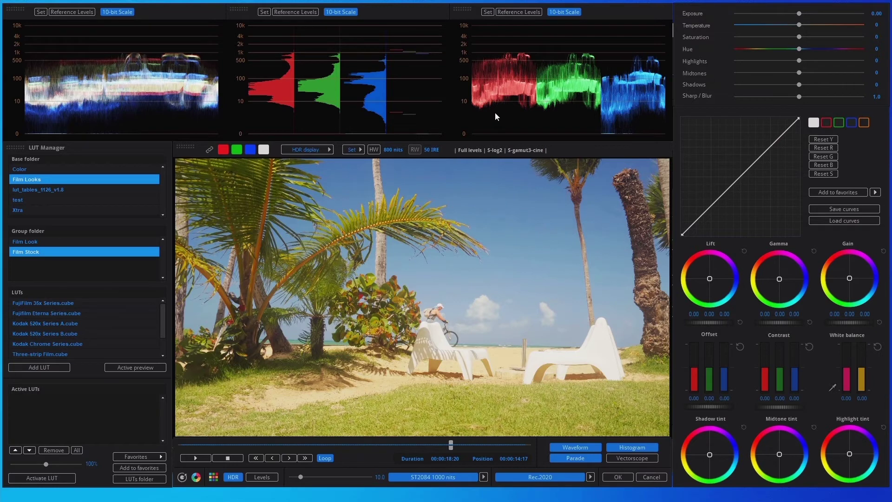
- Lower the shadows to -53, sample the white balance from the playing image and accept the C0340 clip's color correction
{"action": "left_click", "coordinate": [196, 459]}
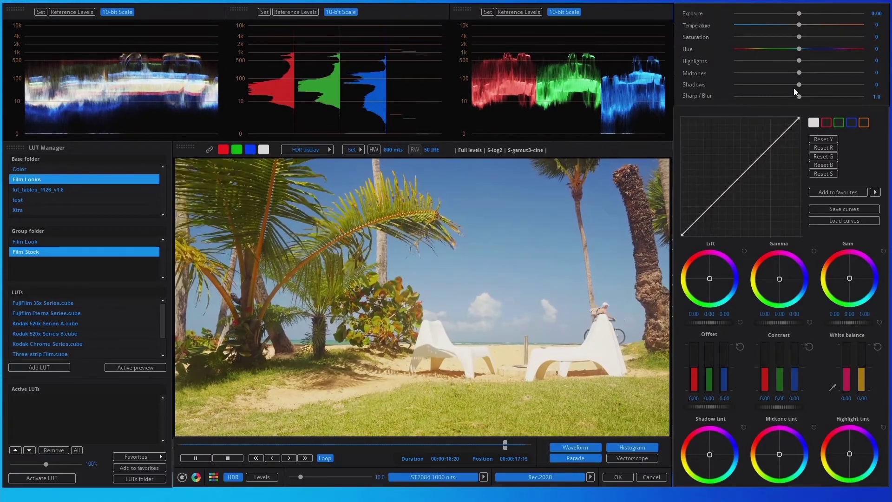
{"action": "left_click_drag", "start_coordinate": [798, 85], "coordinate": [765, 87]}
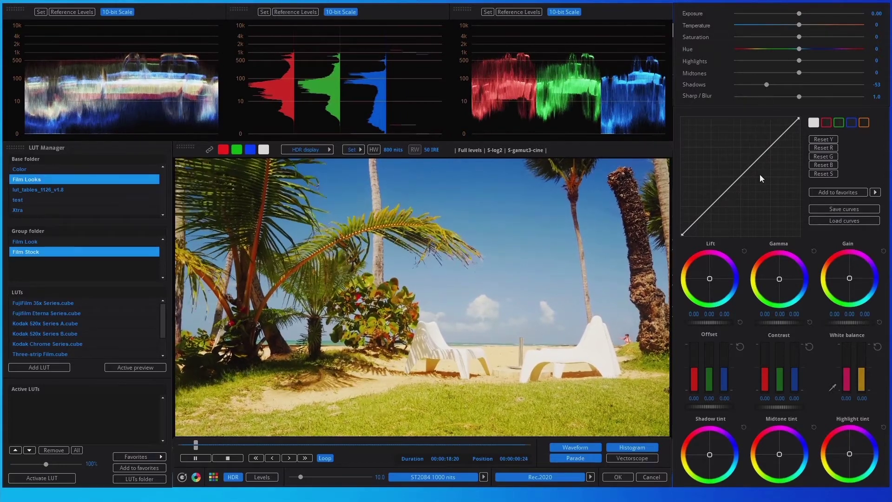
{"action": "left_click", "coordinate": [832, 387]}
{"action": "left_click", "coordinate": [604, 351]}
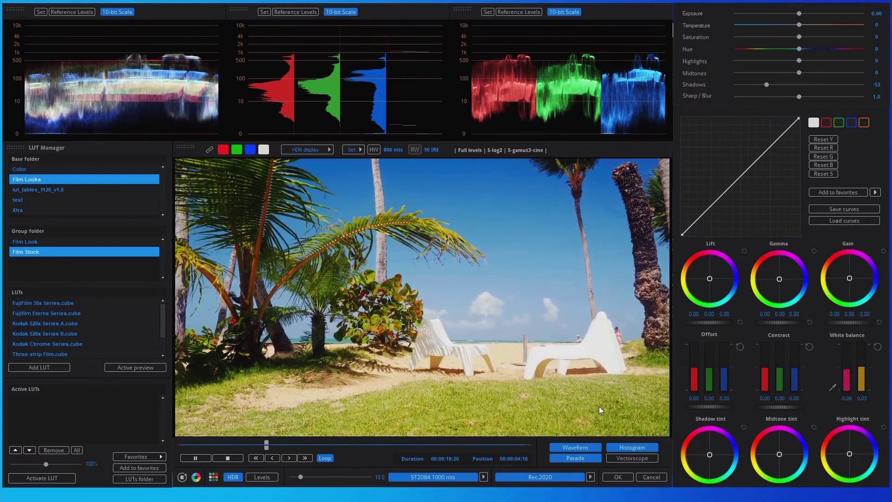
{"action": "left_click", "coordinate": [618, 477]}
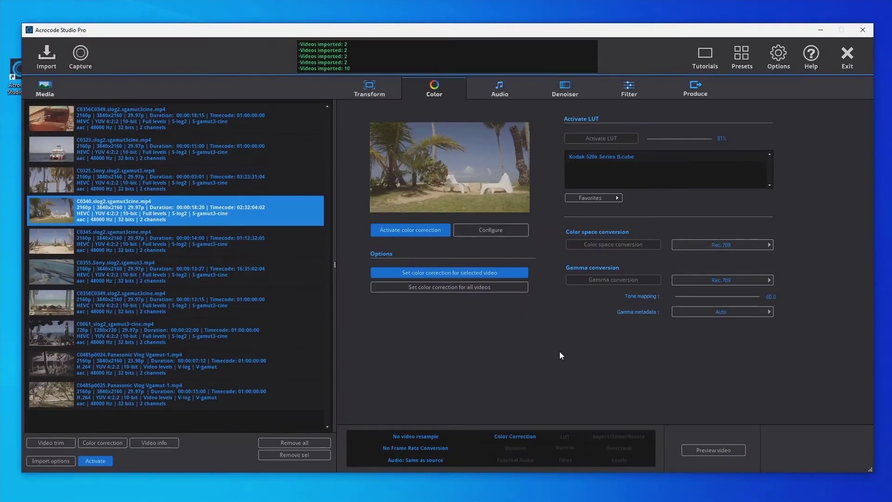
- Open the color correction of C0345.slog2.sgamut3cine.mp4 with SDR display and activate color space and gamma conversion to Rec.709
{"action": "left_click", "coordinate": [294, 248]}
{"action": "left_click", "coordinate": [492, 230]}
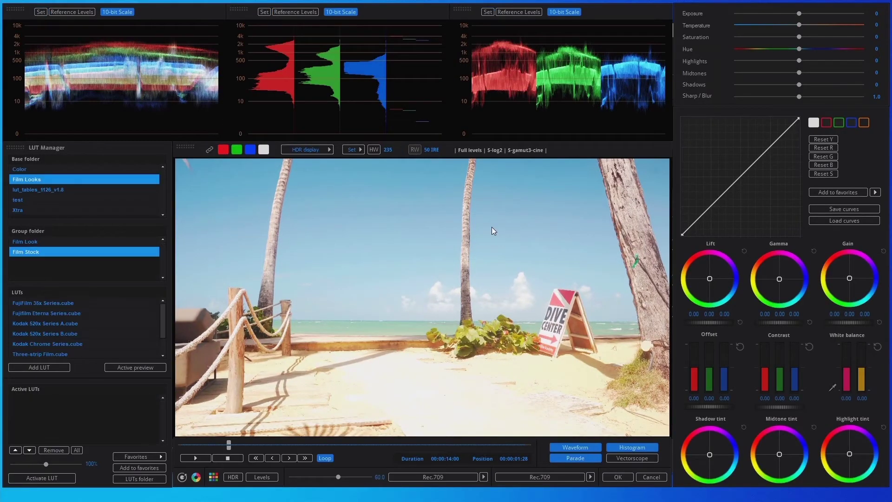
{"action": "left_click", "coordinate": [328, 150]}
{"action": "left_click", "coordinate": [380, 156]}
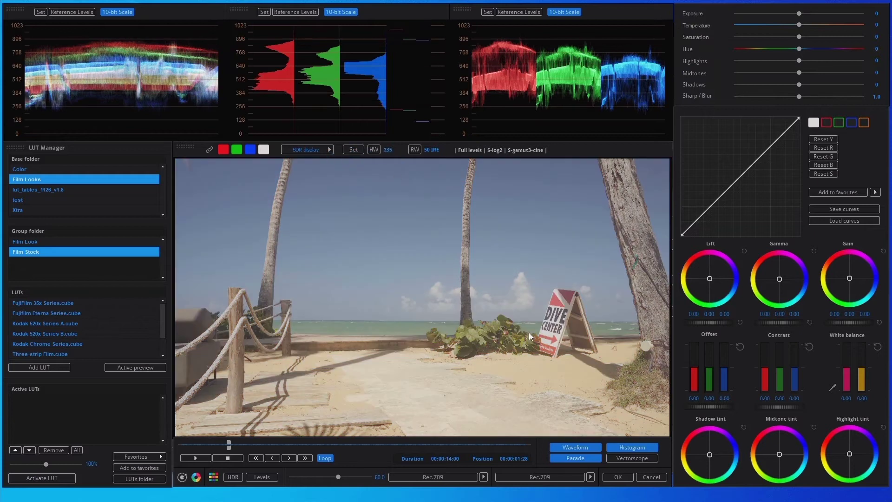
{"action": "left_click", "coordinate": [518, 476]}
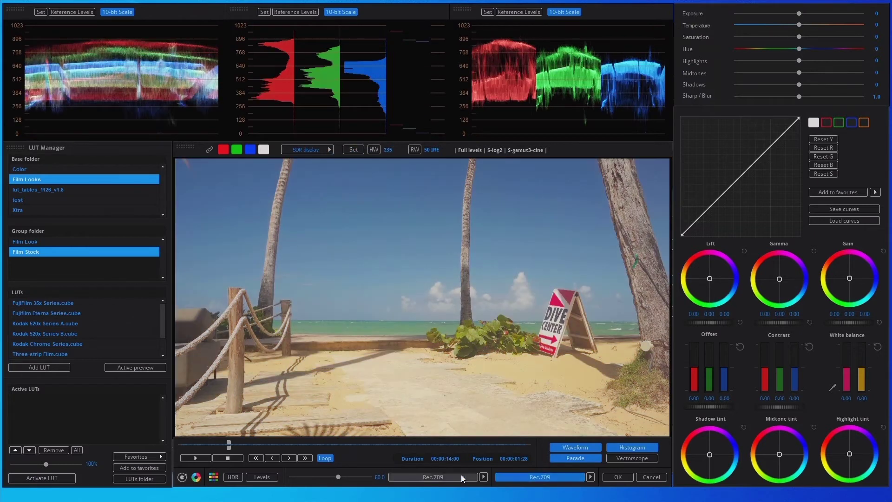
{"action": "left_click", "coordinate": [458, 476]}
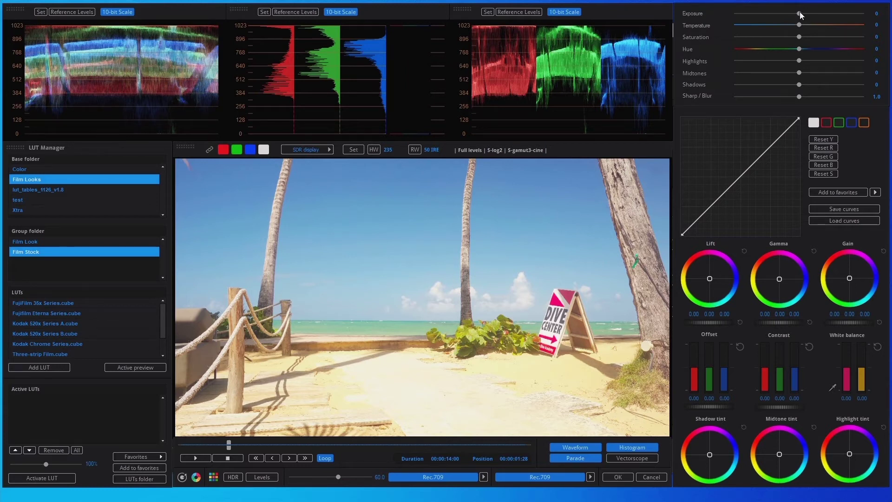
- Set the C0345 clip's exposure to -28, shadows to -37 and midtones to -9, and play the clip
{"action": "mouse_move", "coordinate": [799, 13]}
{"action": "left_mouse_down"}
{"action": "mouse_move", "coordinate": [756, 14]}
{"action": "mouse_move", "coordinate": [783, 16]}
{"action": "left_mouse_up"}
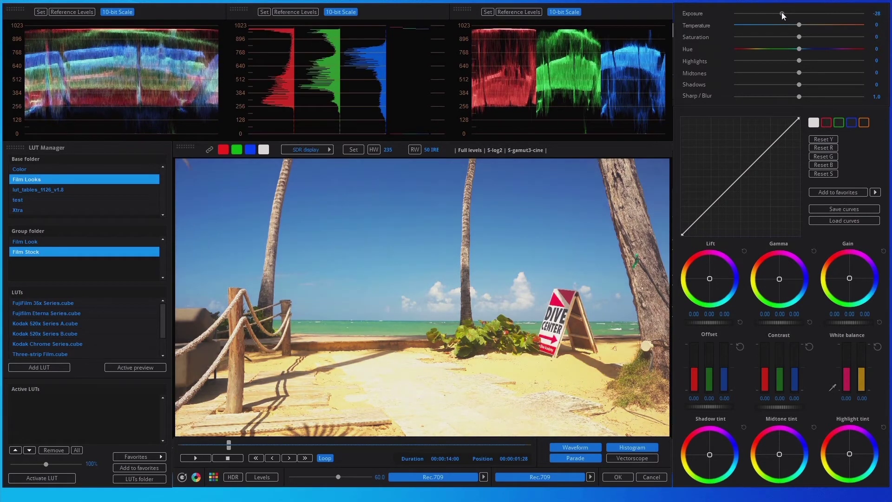
{"action": "left_click_drag", "start_coordinate": [799, 73], "coordinate": [776, 88]}
{"action": "left_click_drag", "start_coordinate": [781, 73], "coordinate": [792, 70]}
{"action": "left_click", "coordinate": [182, 459]}
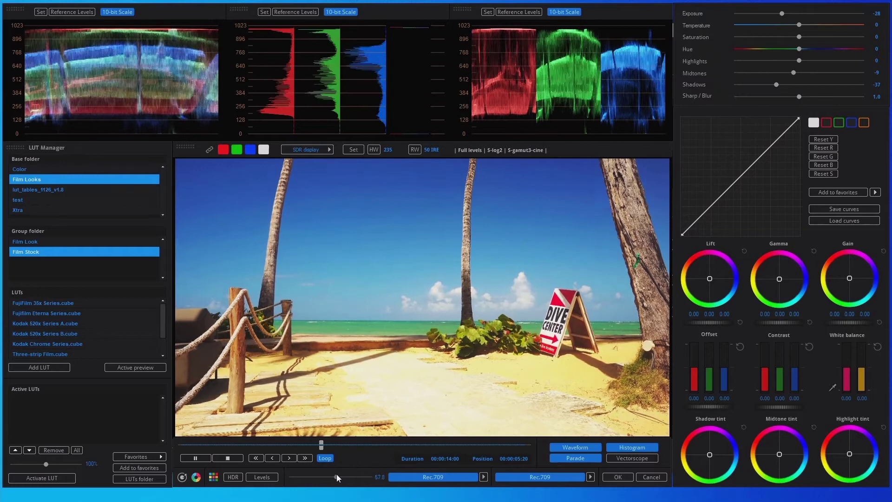
- Set the tone mapping of the Rec.709 conversion to 60.0 and pause playback of the C0345 clip
{"action": "mouse_move", "coordinate": [337, 474]}
{"action": "left_mouse_down"}
{"action": "mouse_move", "coordinate": [316, 473]}
{"action": "mouse_move", "coordinate": [362, 474]}
{"action": "mouse_move", "coordinate": [347, 474]}
{"action": "left_mouse_up"}
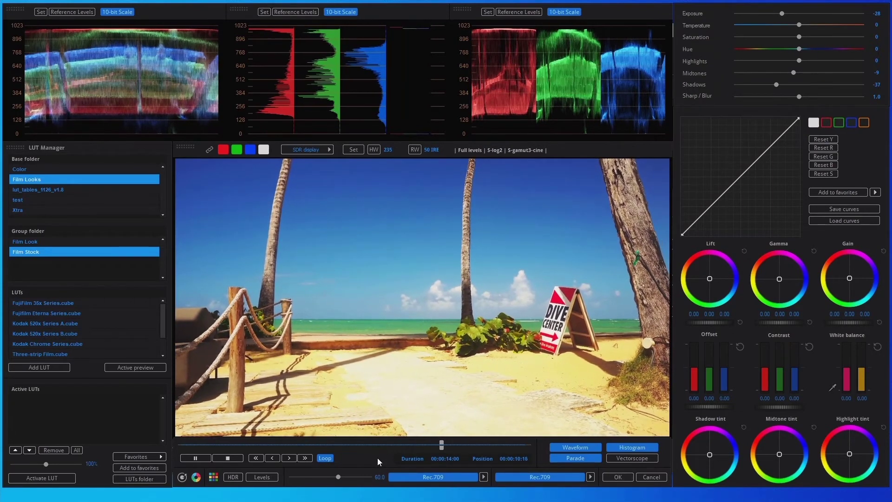
{"action": "left_click", "coordinate": [199, 458]}
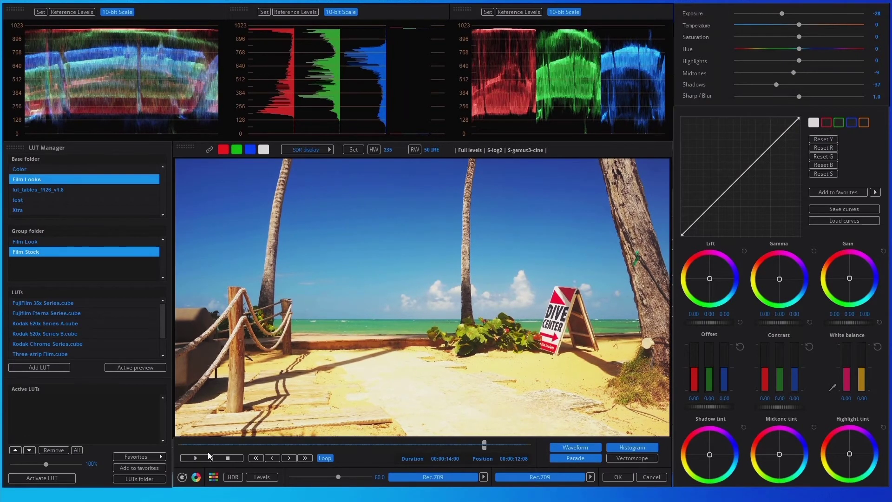
- Reset the C0345 clip's grading and convert it to Rec.2020 color space and ST2084 1000 nits gamma, previewed with HDR display
{"action": "left_click", "coordinate": [182, 476]}
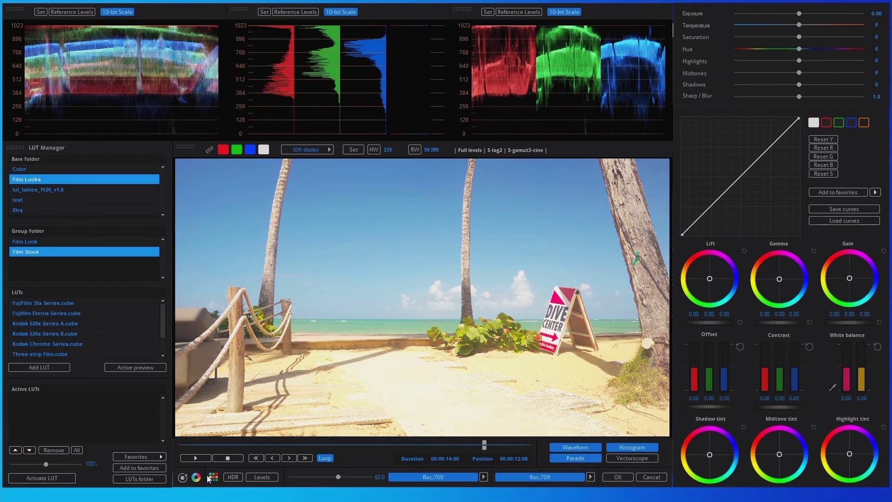
{"action": "left_click", "coordinate": [590, 476]}
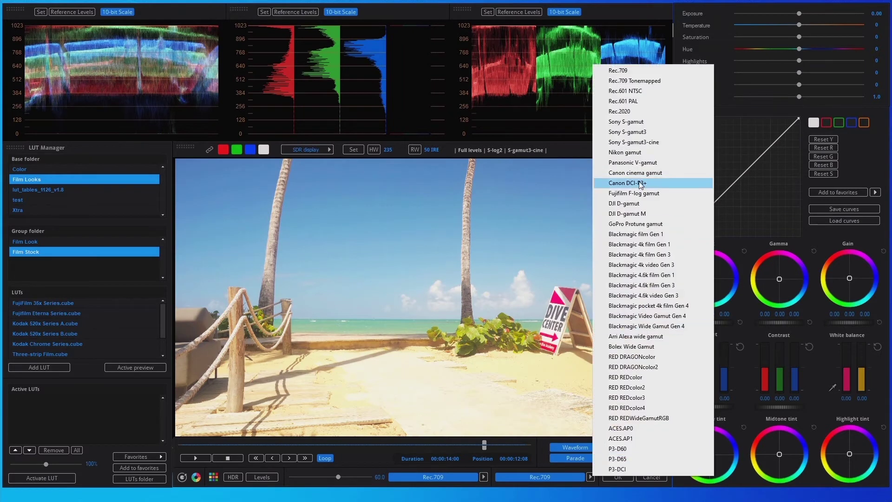
{"action": "left_click", "coordinate": [657, 114]}
{"action": "left_click", "coordinate": [483, 477]}
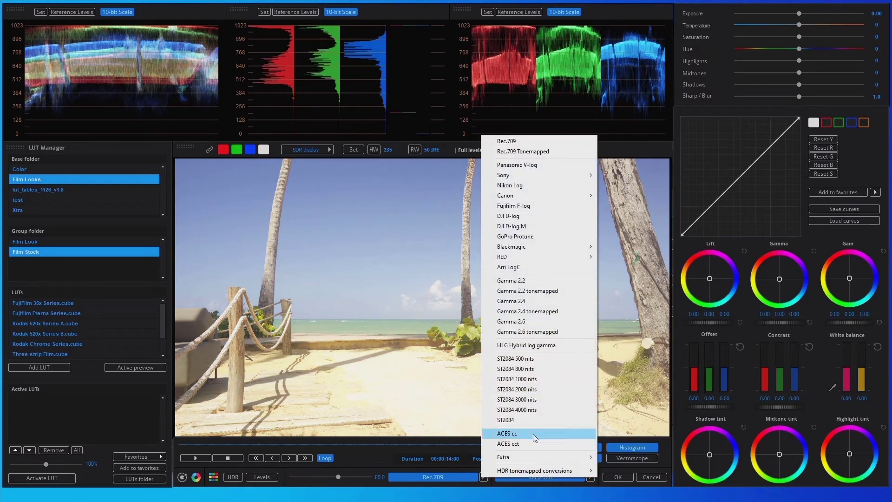
{"action": "left_click", "coordinate": [562, 380]}
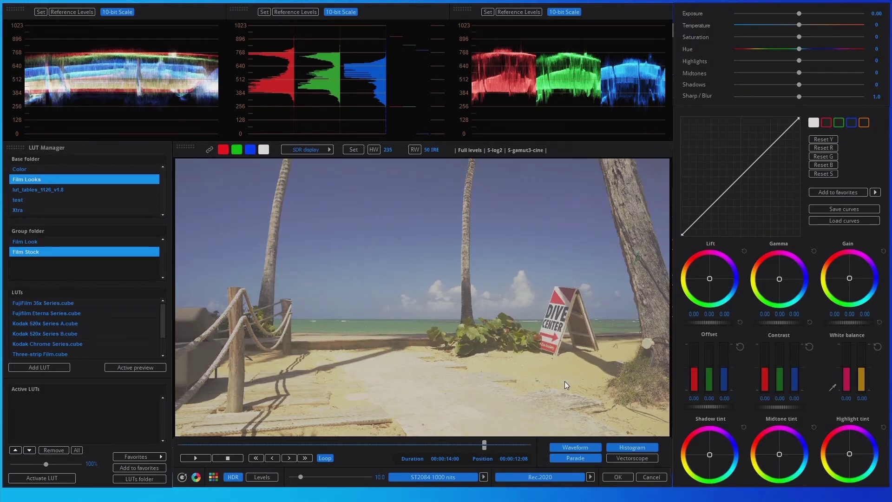
{"action": "left_click", "coordinate": [330, 150]}
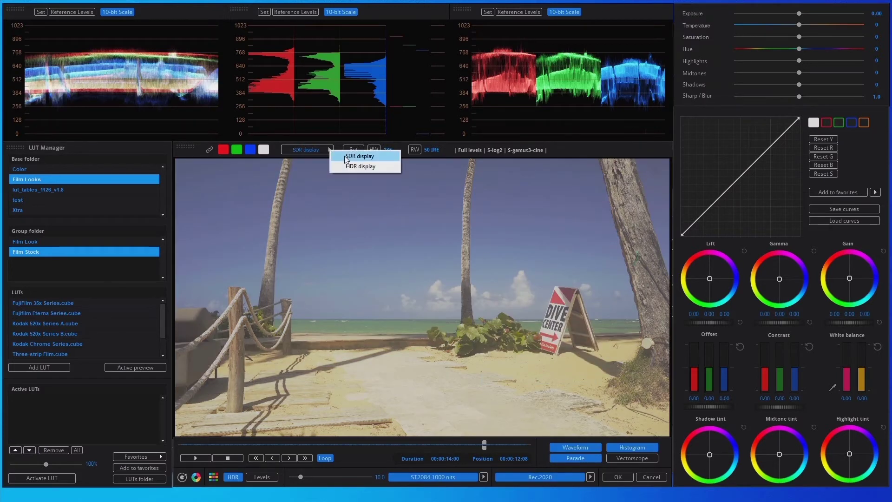
{"action": "left_click", "coordinate": [372, 166]}
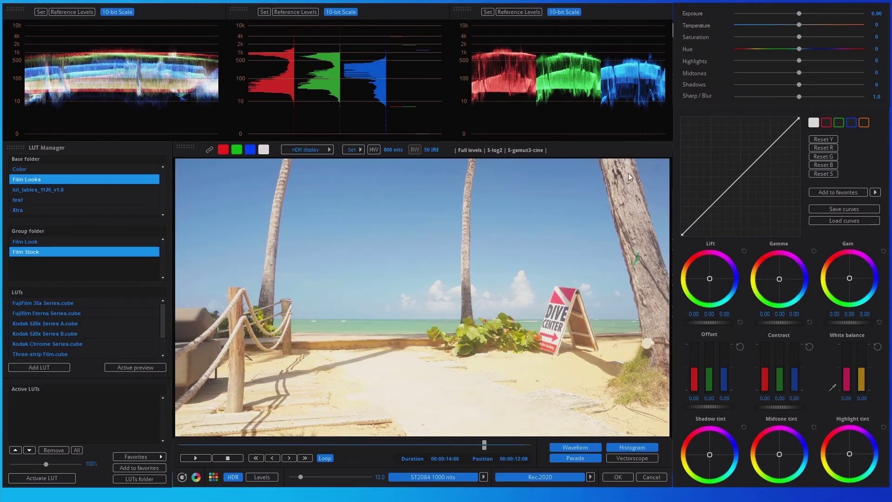
- Set the C0345 clip's exposure to -12, midtones to -14 and shadows to -67, play it and accept the color correction
{"action": "left_click_drag", "start_coordinate": [796, 13], "coordinate": [791, 13]}
{"action": "left_click_drag", "start_coordinate": [799, 73], "coordinate": [756, 88]}
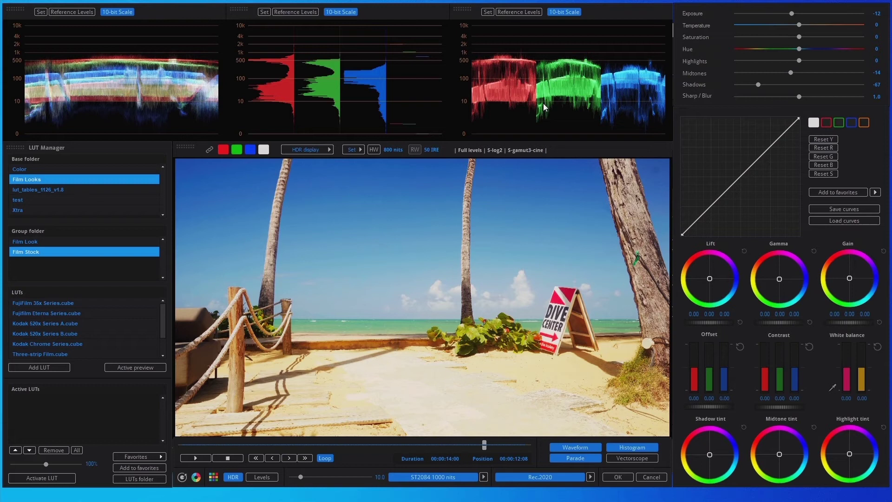
{"action": "left_click", "coordinate": [200, 456]}
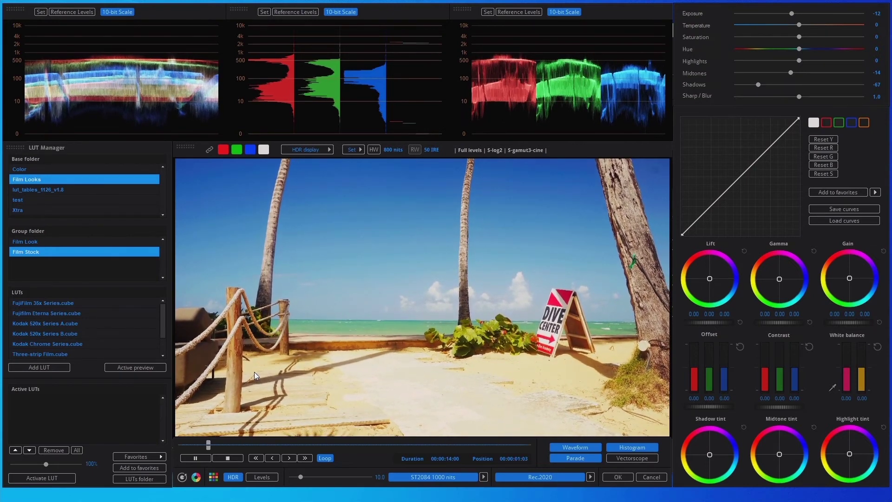
{"action": "left_click", "coordinate": [617, 477]}
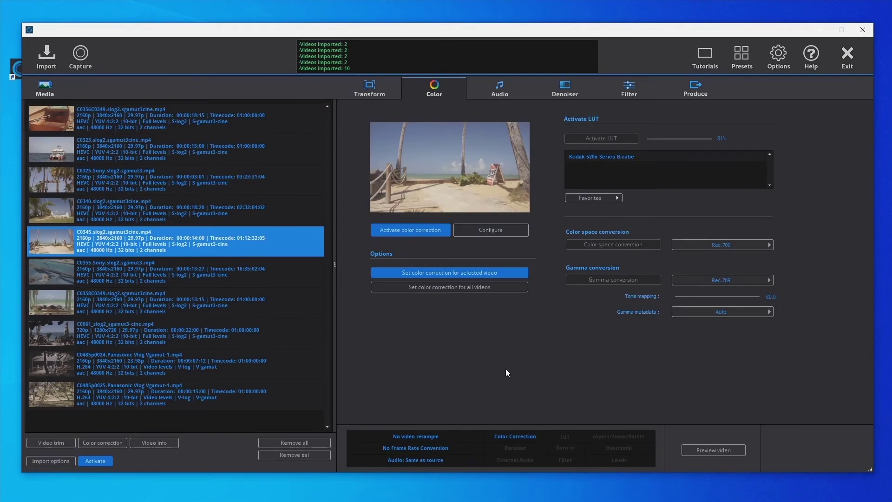
- Open the color correction of C0355.Sony.slog2.sgamut3.mp4 with SDR display and activate color space and gamma conversion to Rec.709
{"action": "left_click", "coordinate": [288, 270]}
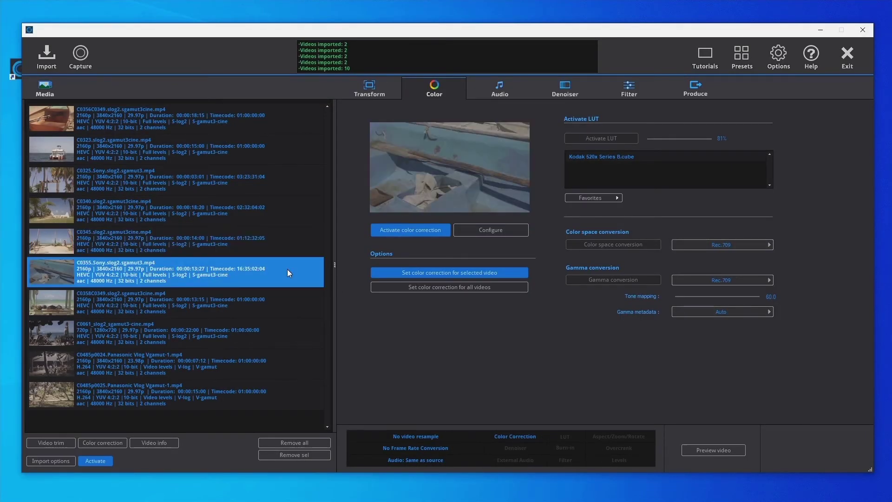
{"action": "left_click", "coordinate": [502, 230]}
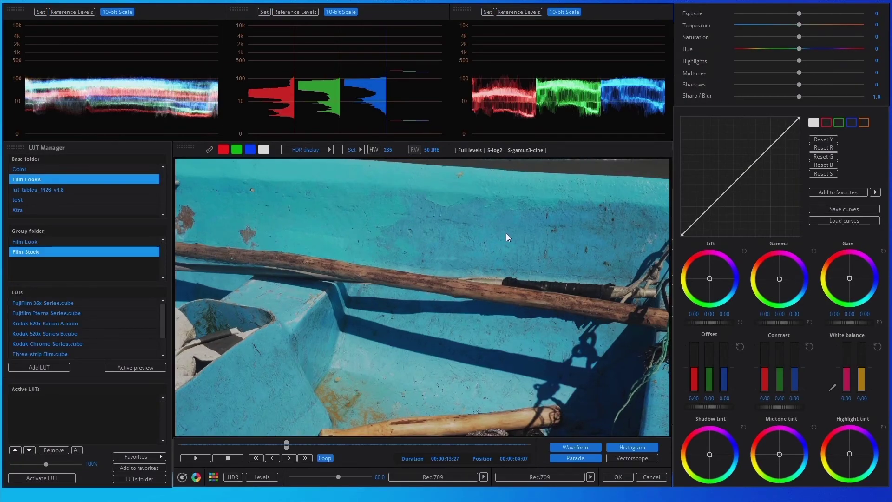
{"action": "left_click", "coordinate": [327, 149]}
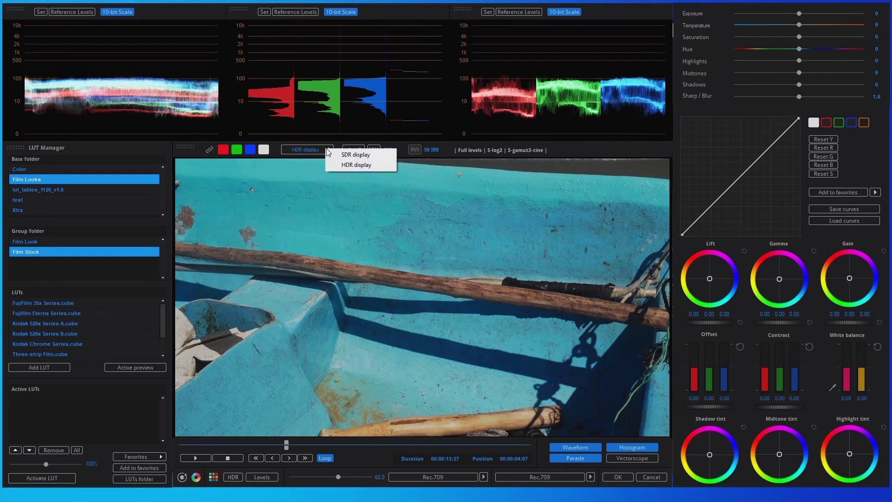
{"action": "left_click", "coordinate": [372, 158]}
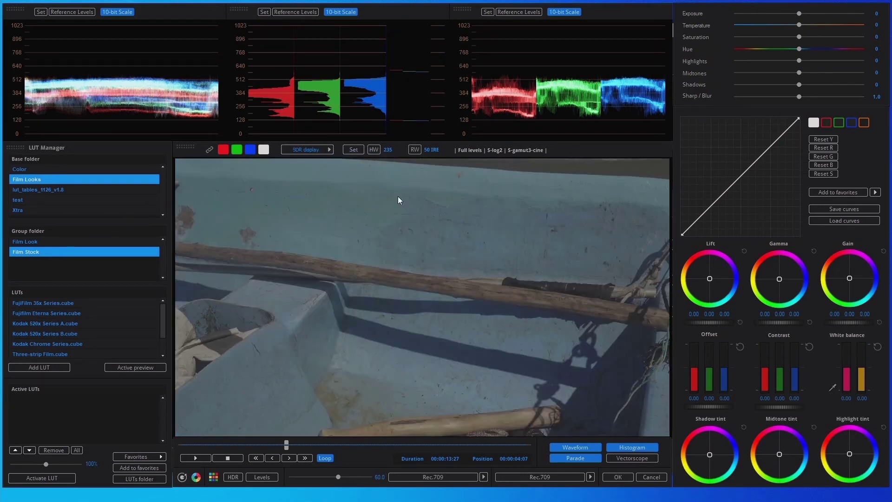
{"action": "left_click", "coordinate": [559, 478]}
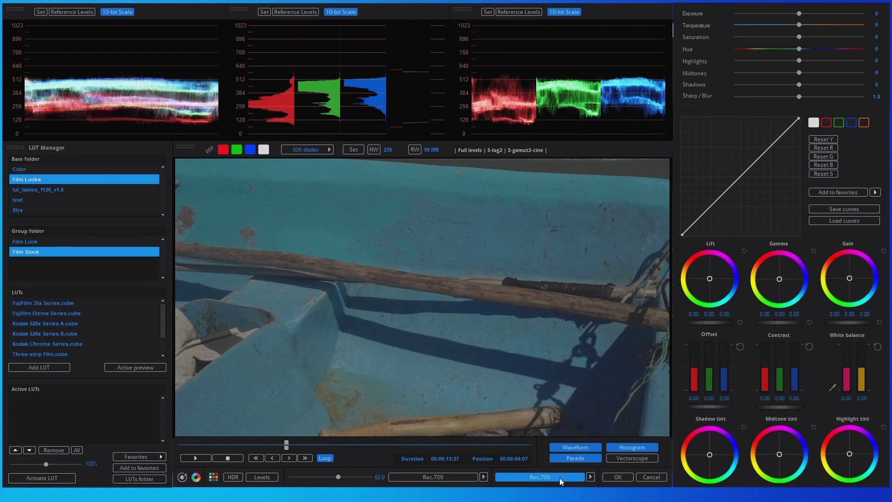
{"action": "left_click", "coordinate": [457, 479]}
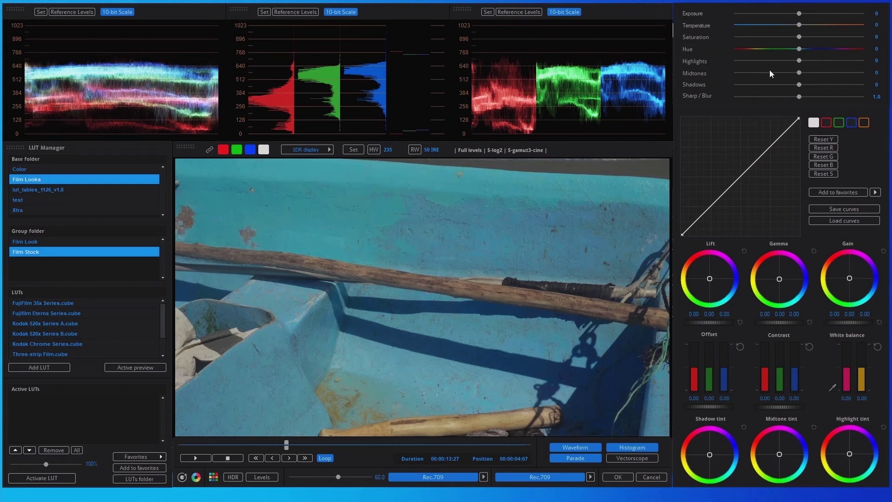
- Set the C0355 clip's exposure to 48, highlights to 49, midtones to -41 and shadows to -62, and play it to check the grade
{"action": "left_click_drag", "start_coordinate": [799, 13], "coordinate": [829, 13]}
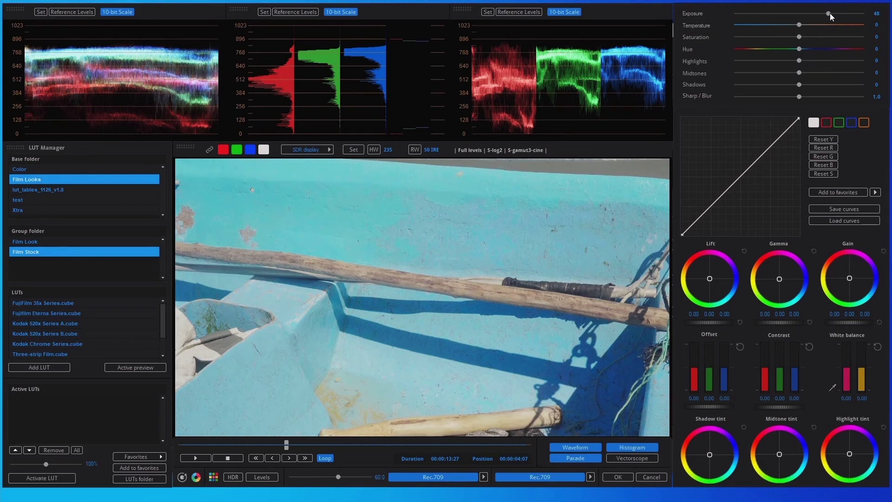
{"action": "left_click_drag", "start_coordinate": [802, 61], "coordinate": [759, 85]}
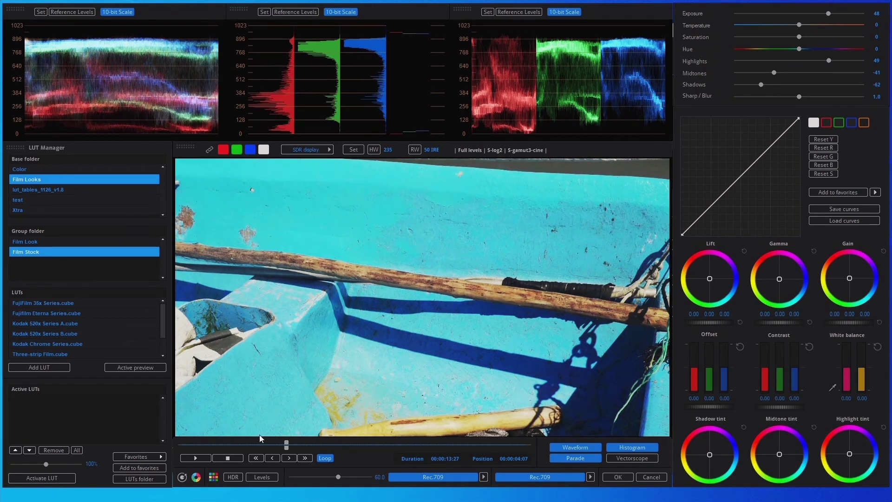
{"action": "left_click", "coordinate": [205, 458]}
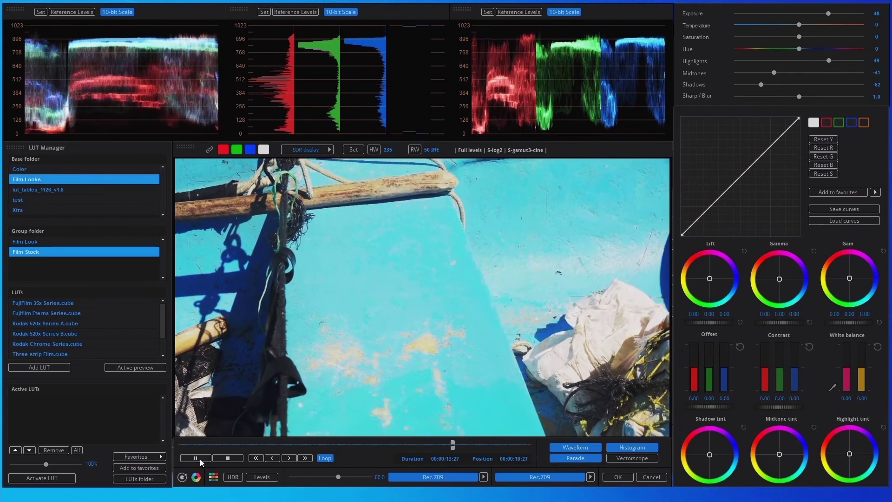
{"action": "left_click", "coordinate": [200, 459]}
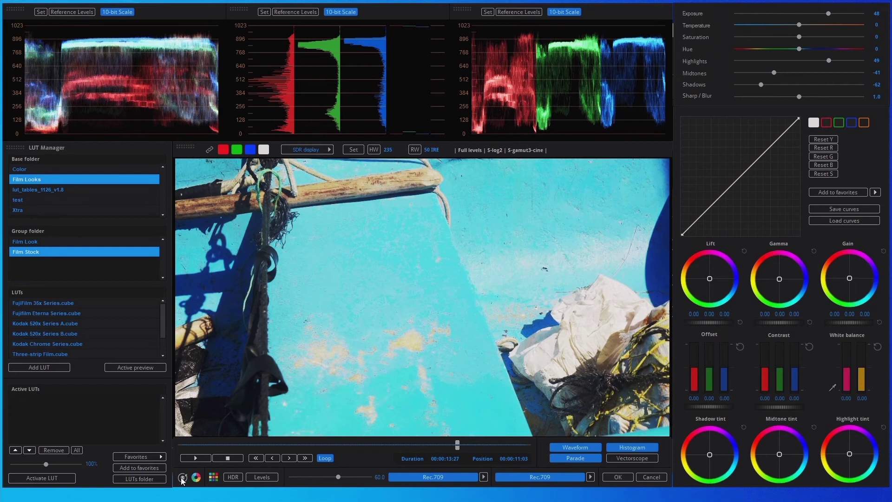
- Reset the C0355 clip's grading and switch to Rec.2020 color space and ST2084 1000 nits gamma with HDR display
{"action": "left_click", "coordinate": [183, 478]}
{"action": "left_click", "coordinate": [589, 478]}
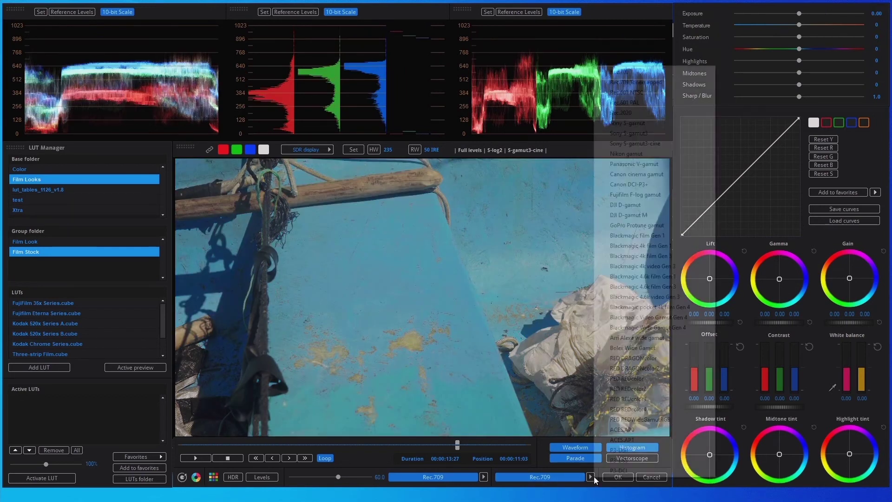
{"action": "left_click", "coordinate": [653, 115]}
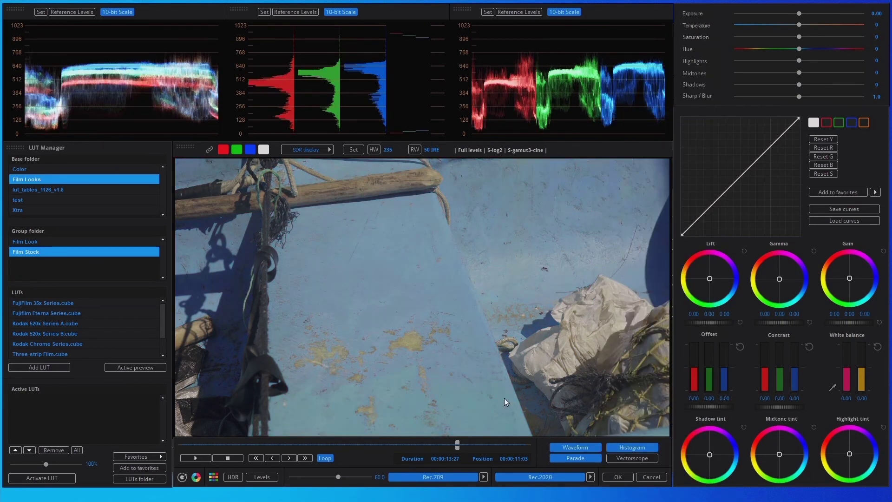
{"action": "left_click", "coordinate": [484, 477]}
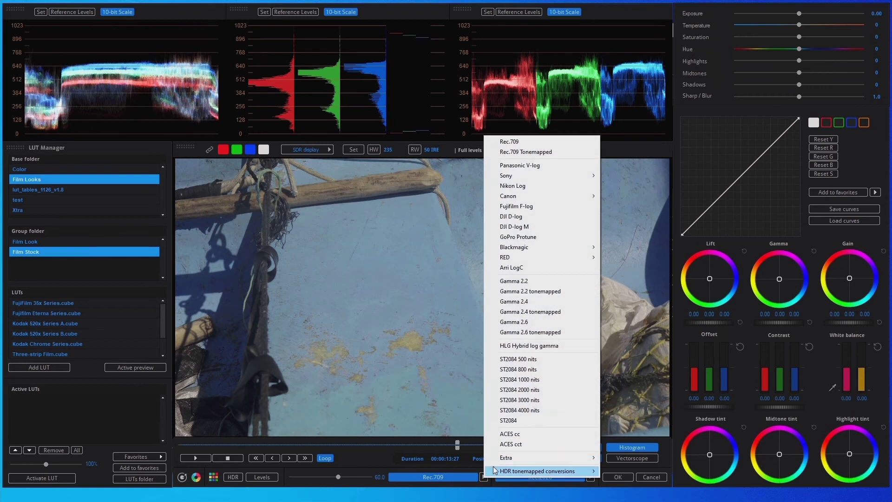
{"action": "left_click", "coordinate": [536, 384]}
{"action": "left_click", "coordinate": [327, 149]}
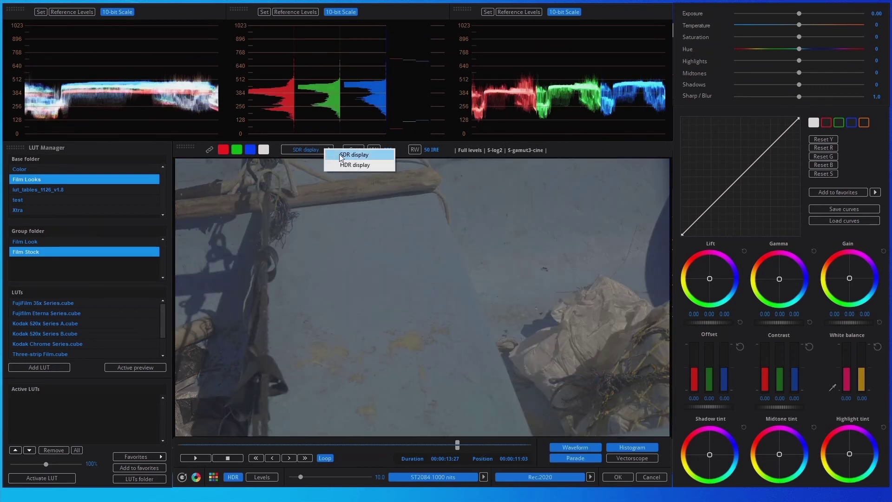
{"action": "left_click", "coordinate": [356, 166]}
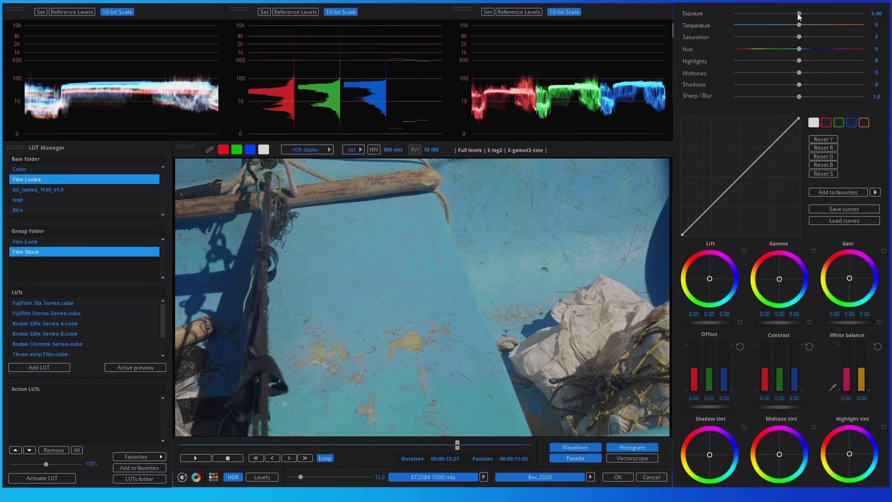
- Set the C0355 clip's exposure to 25, midtones to -70 and shadows to -71, play it and accept the color correction
{"action": "left_click_drag", "start_coordinate": [796, 13], "coordinate": [815, 13]}
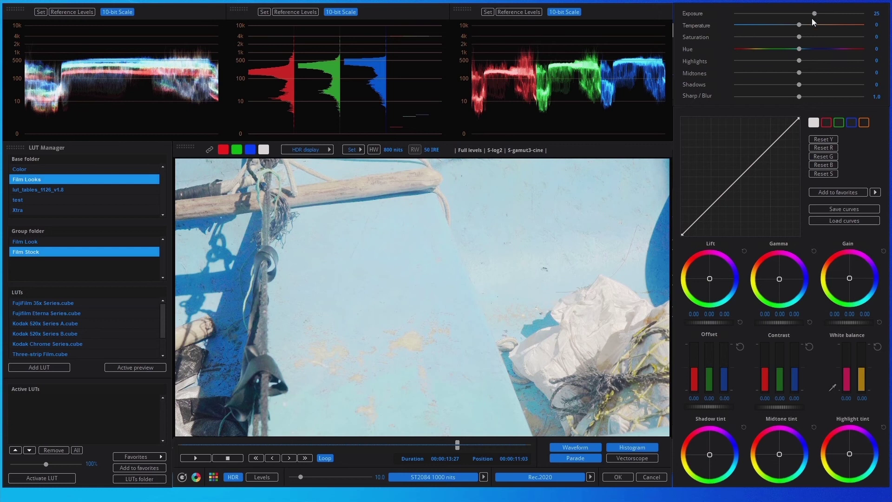
{"action": "left_click_drag", "start_coordinate": [799, 73], "coordinate": [754, 85]}
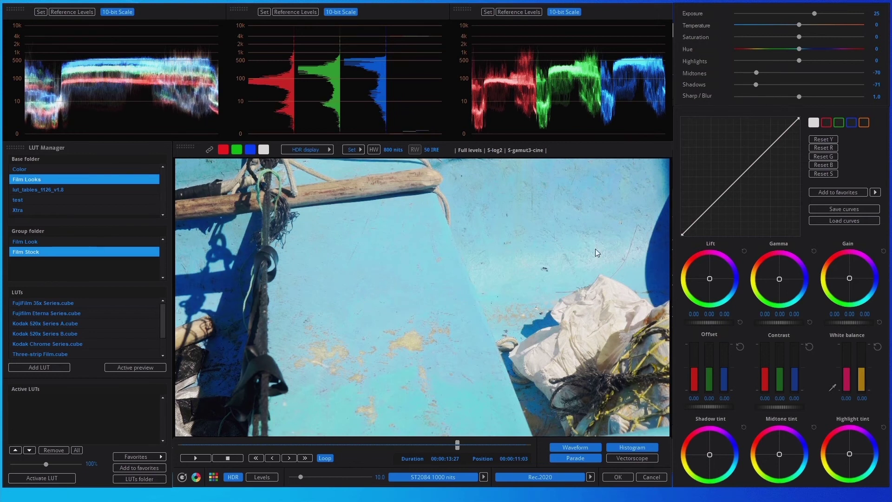
{"action": "left_click", "coordinate": [195, 459]}
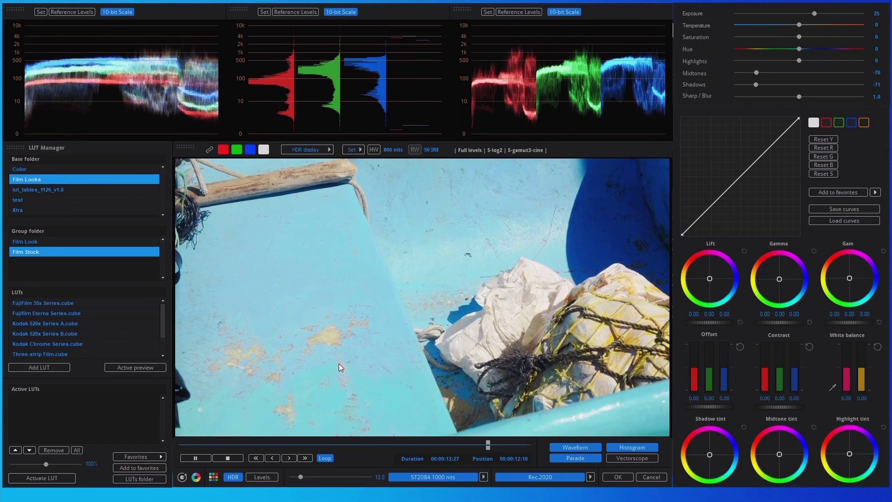
{"action": "left_click", "coordinate": [618, 477]}
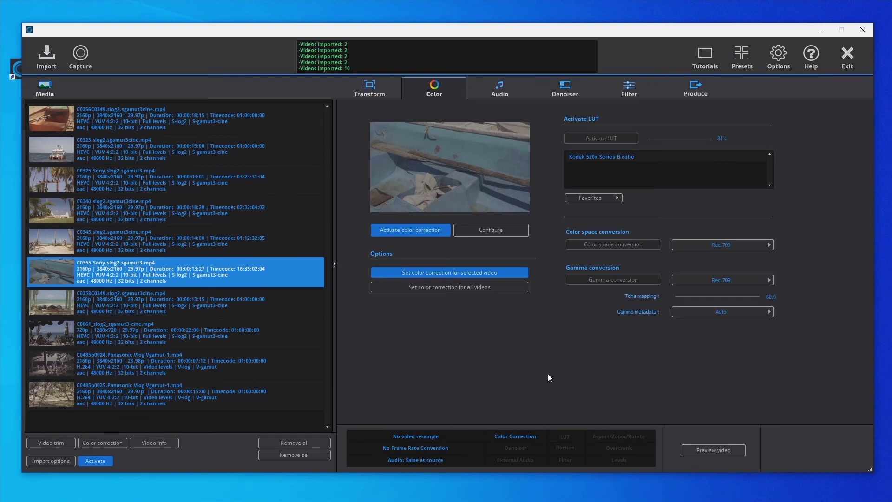
- Select C0485p0025.Panasonic Vlog Vgamut-1.mp4 and set the output video format to MP4 Nvidia H.265/HEVC 4:2:0 10-bit HDR10 with medium bitrate
{"action": "left_click", "coordinate": [210, 308]}
{"action": "left_click", "coordinate": [228, 398]}
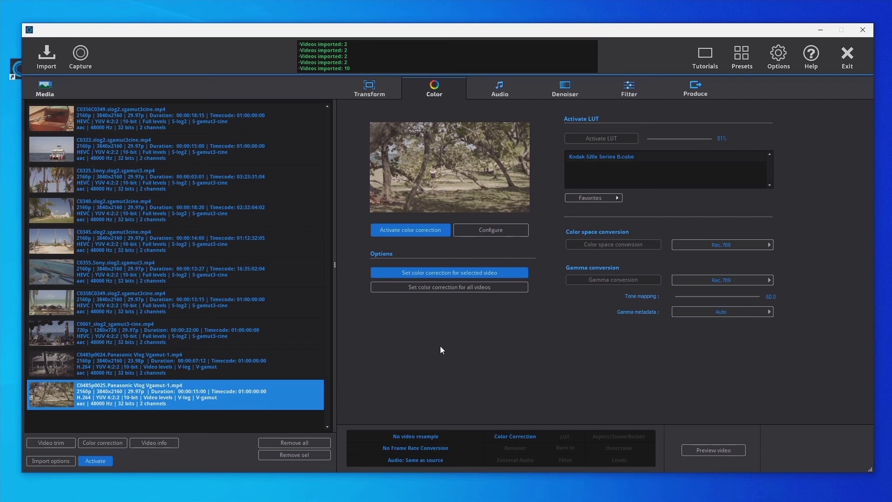
{"action": "left_click", "coordinate": [696, 90]}
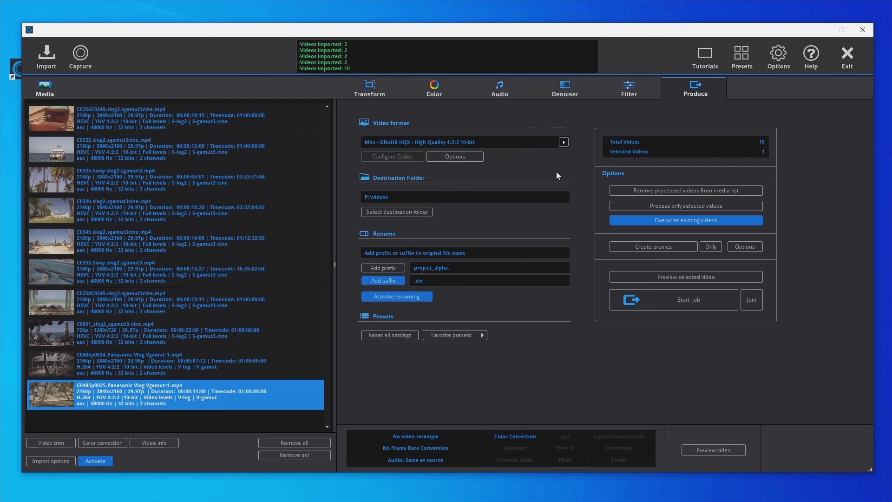
{"action": "left_click", "coordinate": [563, 142]}
{"action": "mouse_move", "coordinate": [622, 188]}
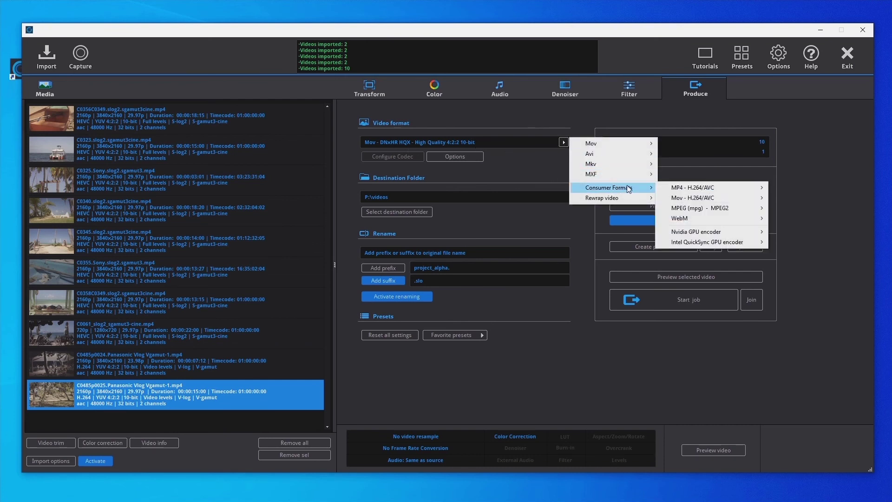
{"action": "mouse_move", "coordinate": [720, 233]}
{"action": "mouse_move", "coordinate": [790, 231]}
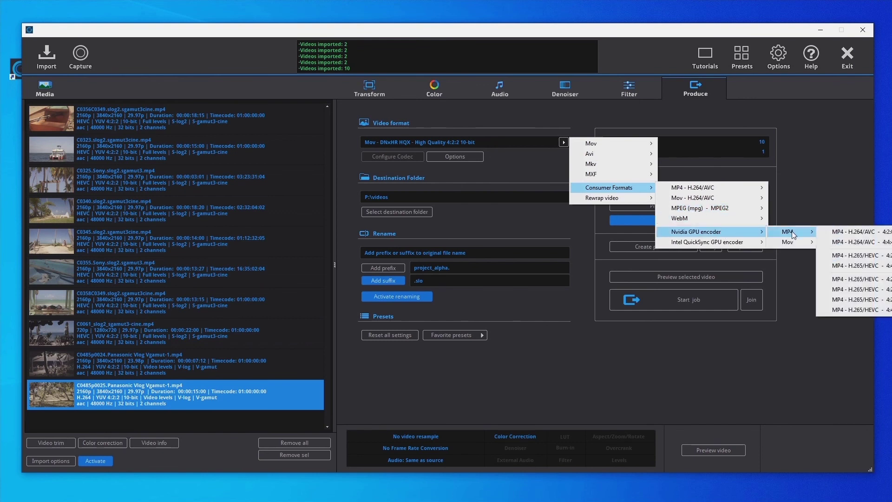
{"action": "mouse_move", "coordinate": [855, 278]}
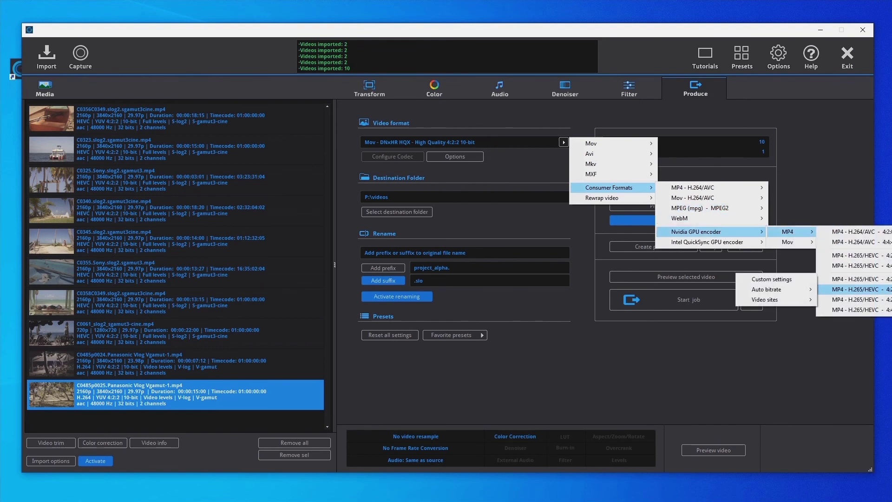
{"action": "mouse_move", "coordinate": [804, 303]}
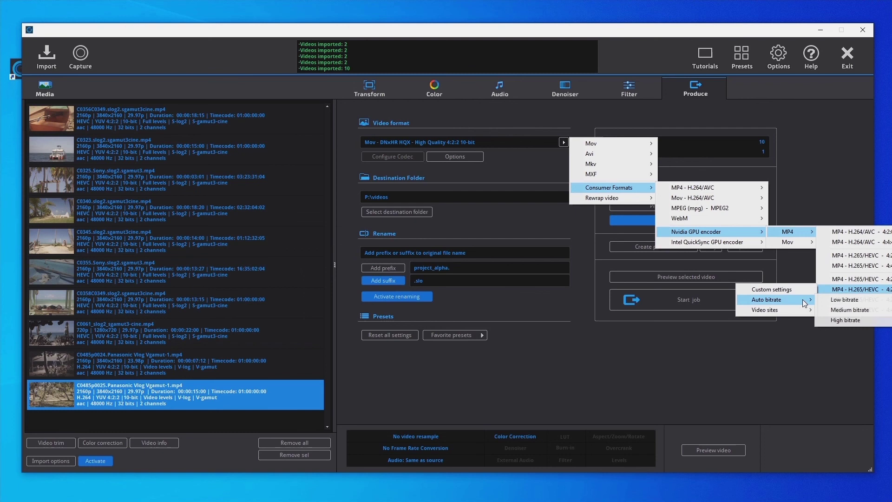
{"action": "left_click", "coordinate": [831, 310]}
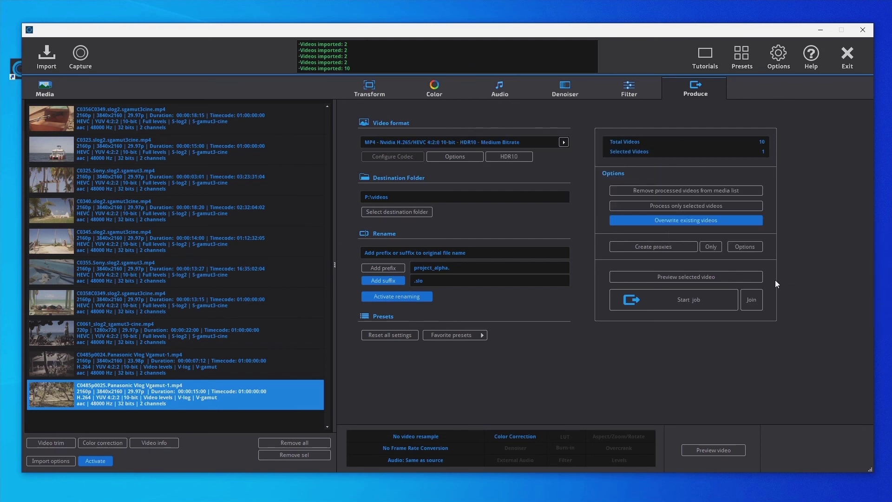